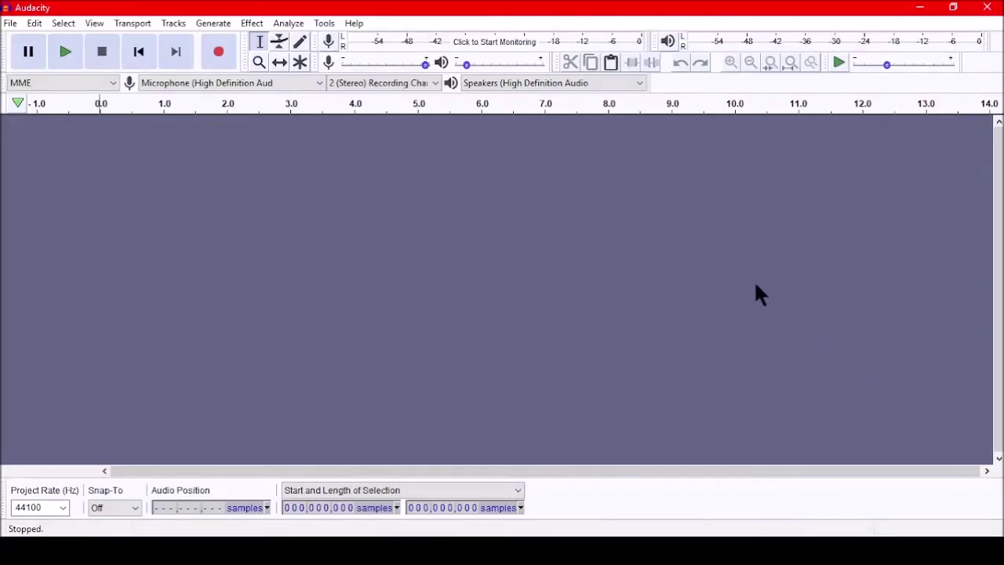
Step: Add an empty mono audio track (44100 Hz, 32-bit float) to the project
left_click(176, 24)
mouse_move(149, 46)
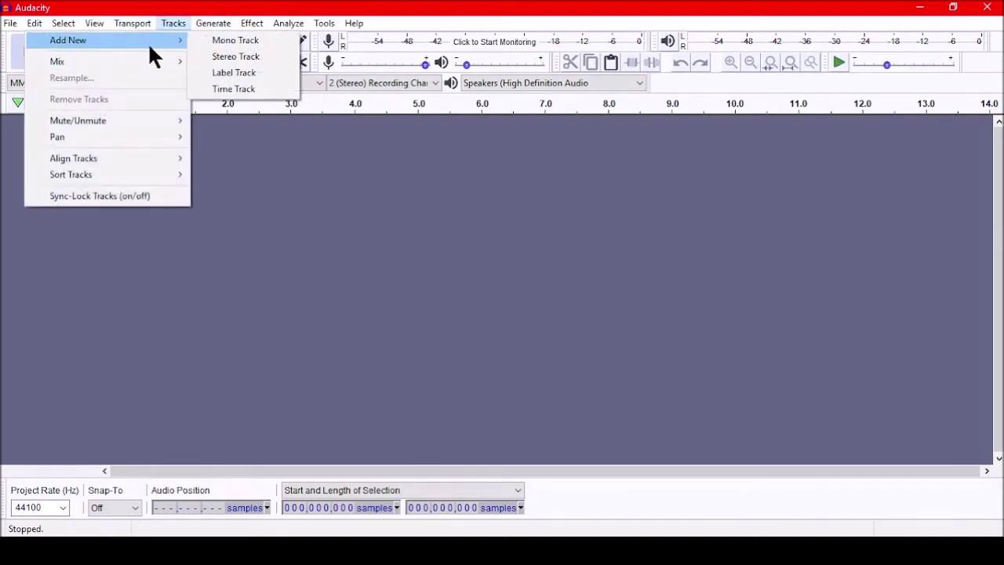
left_click(220, 47)
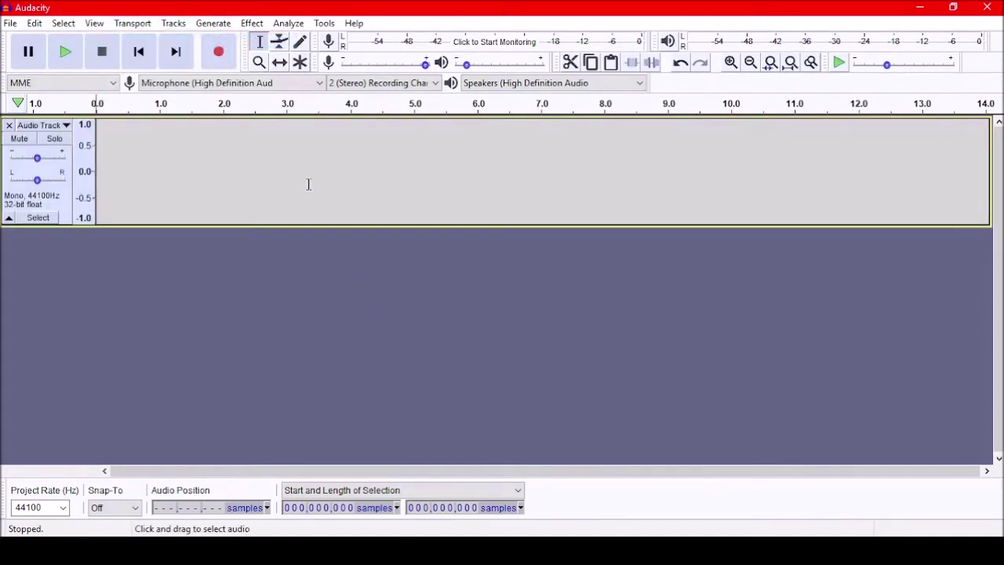
left_click(250, 28)
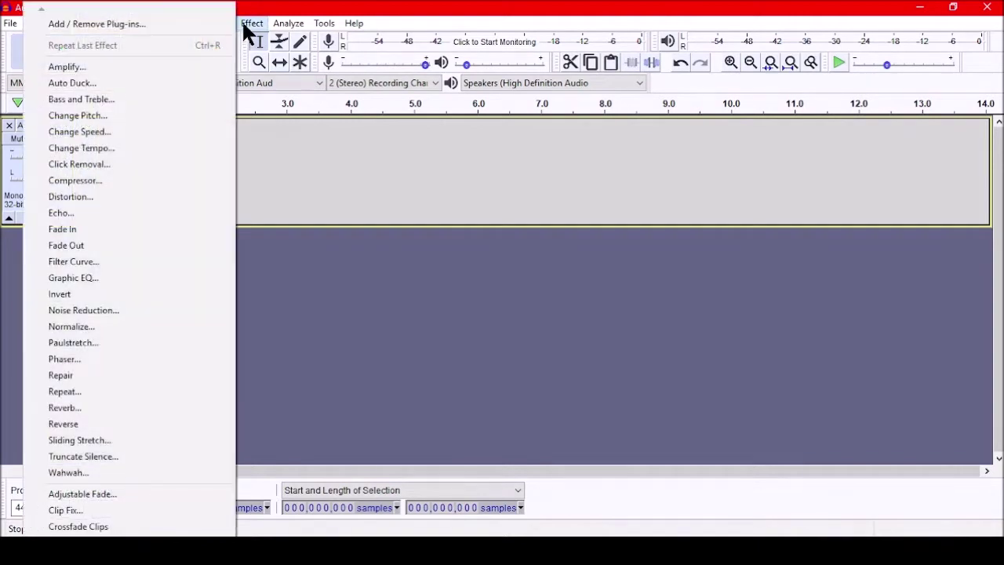
left_click(251, 29)
left_click(228, 26)
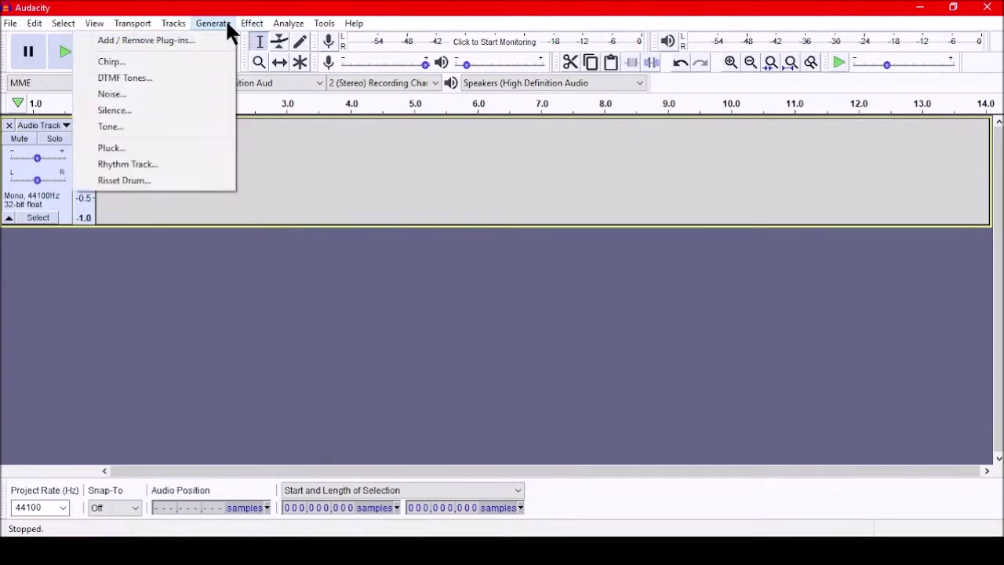
Step: Generate a 200-sample square wave tone at 220.5 Hz with amplitude 1
left_click(168, 128)
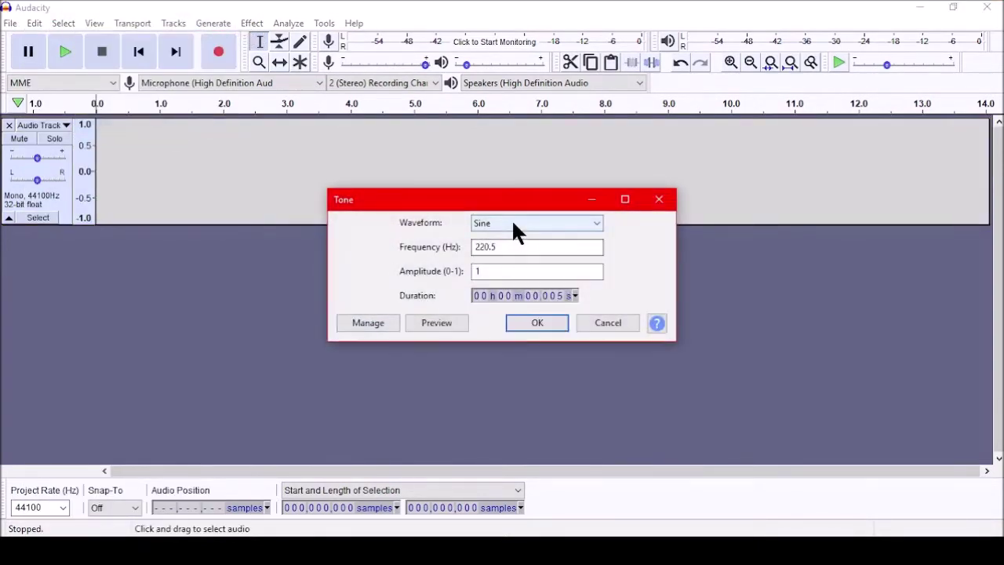
left_click(514, 226)
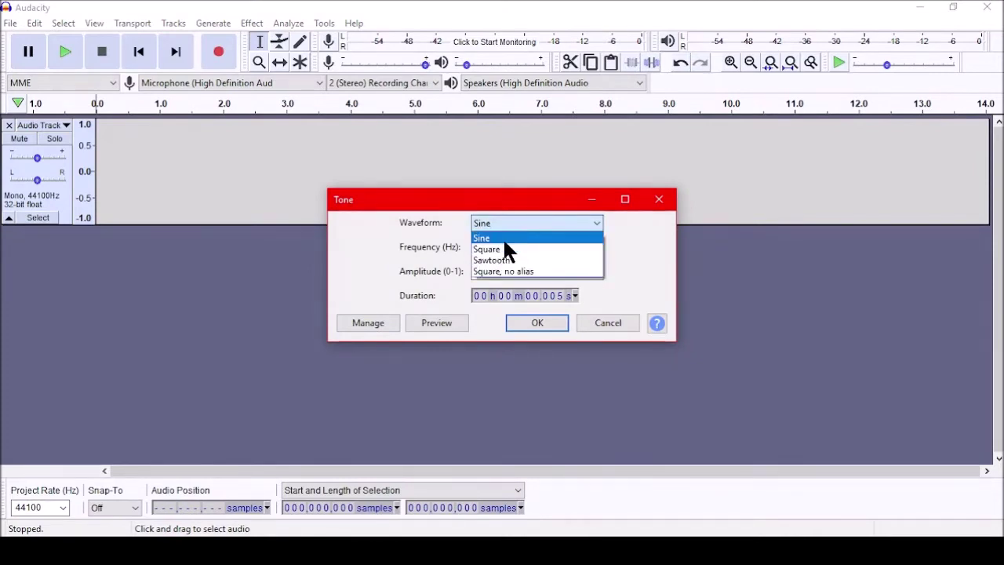
left_click(499, 246)
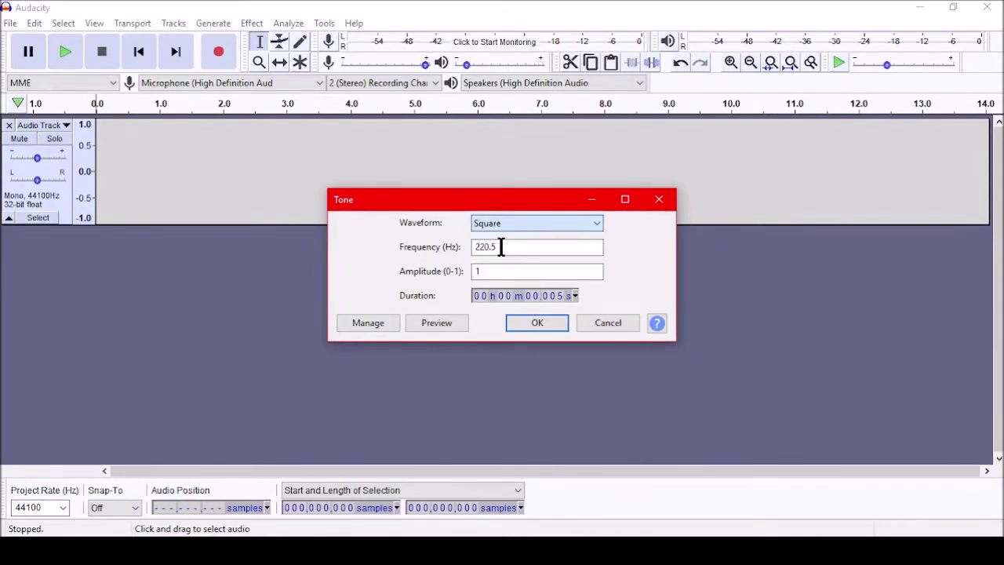
left_click(575, 294)
left_click(552, 131)
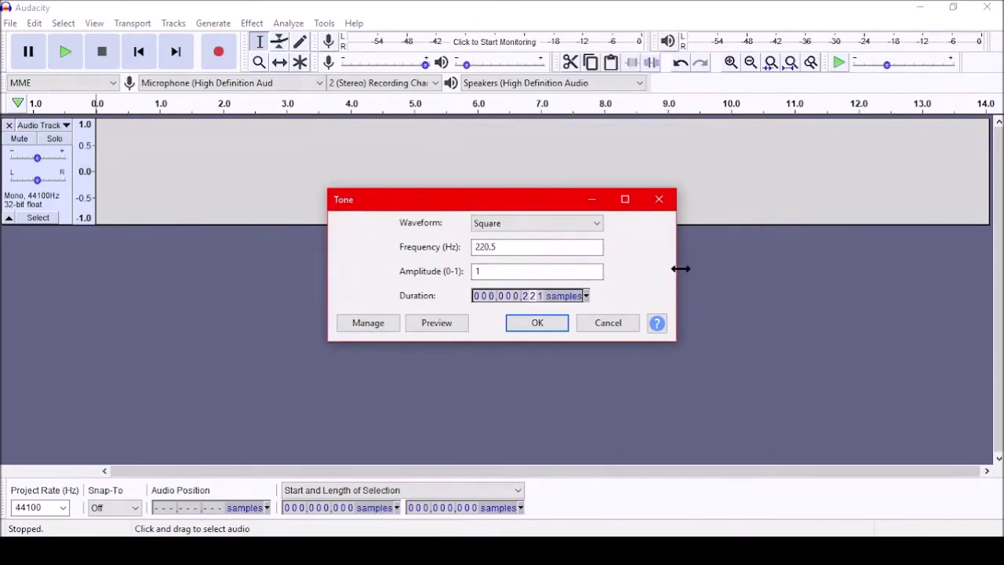
type("00")
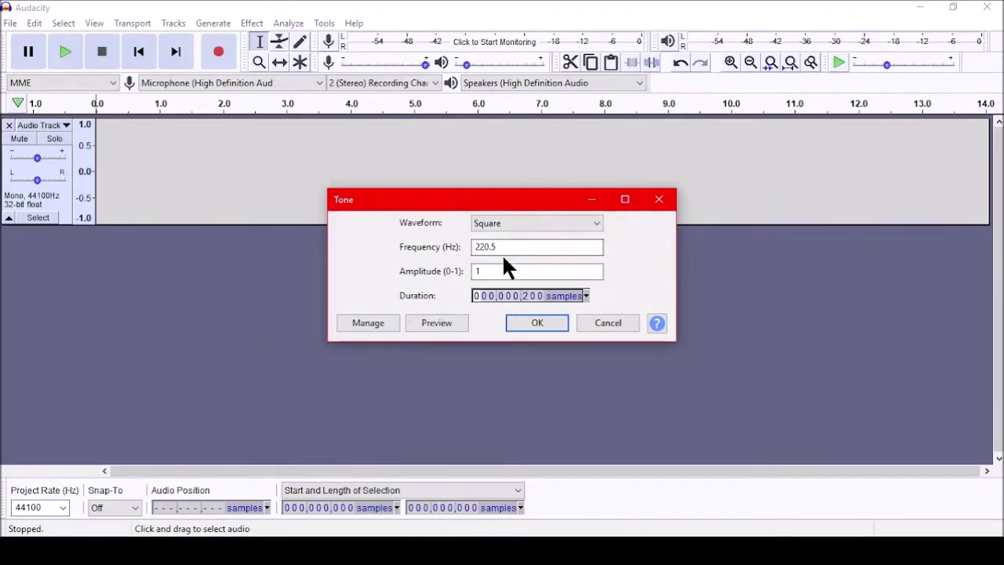
left_click(536, 323)
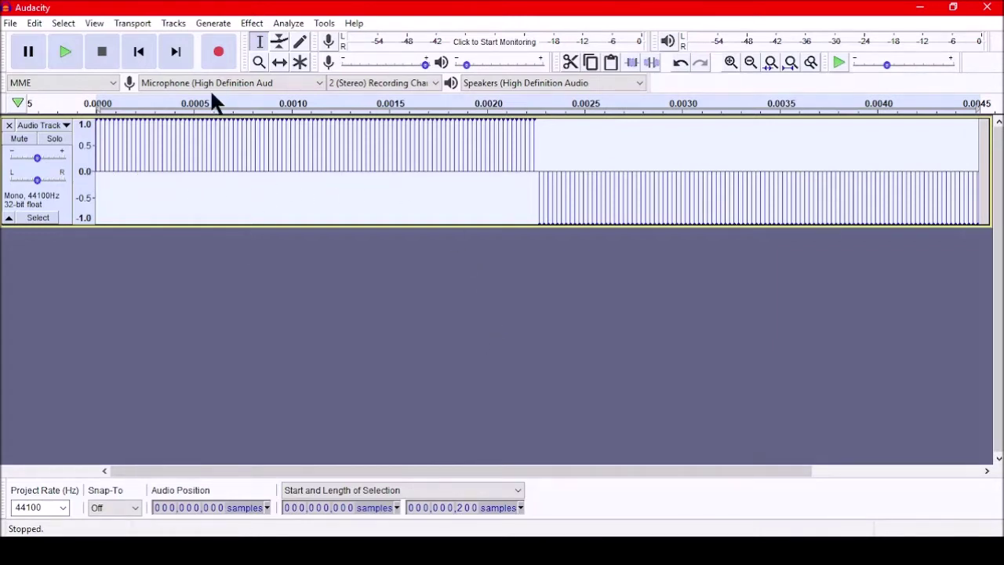
left_click(182, 22)
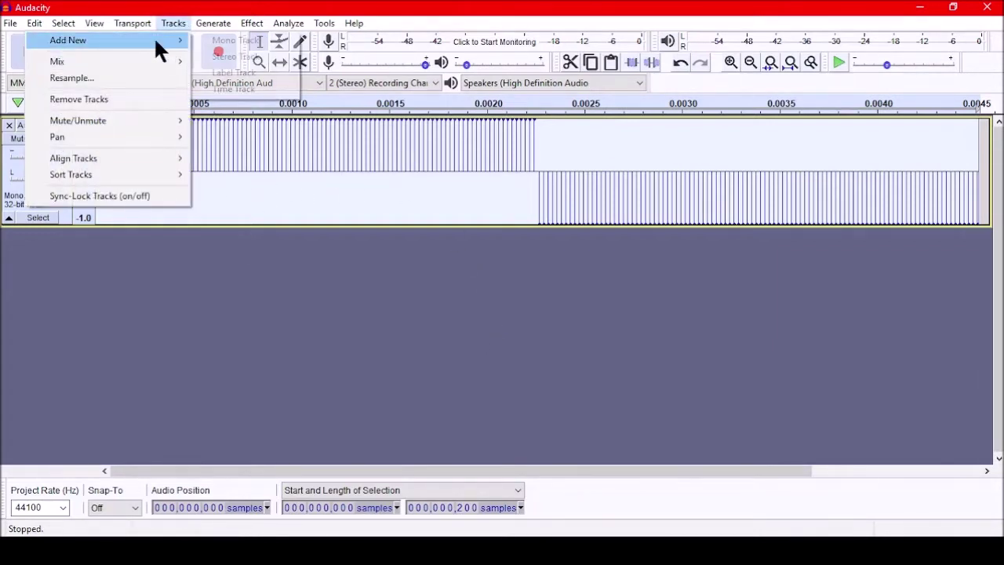
Step: Add a second mono track and paste the square wave's first 100 samples into it
mouse_move(157, 41)
left_click(213, 43)
left_click(131, 154)
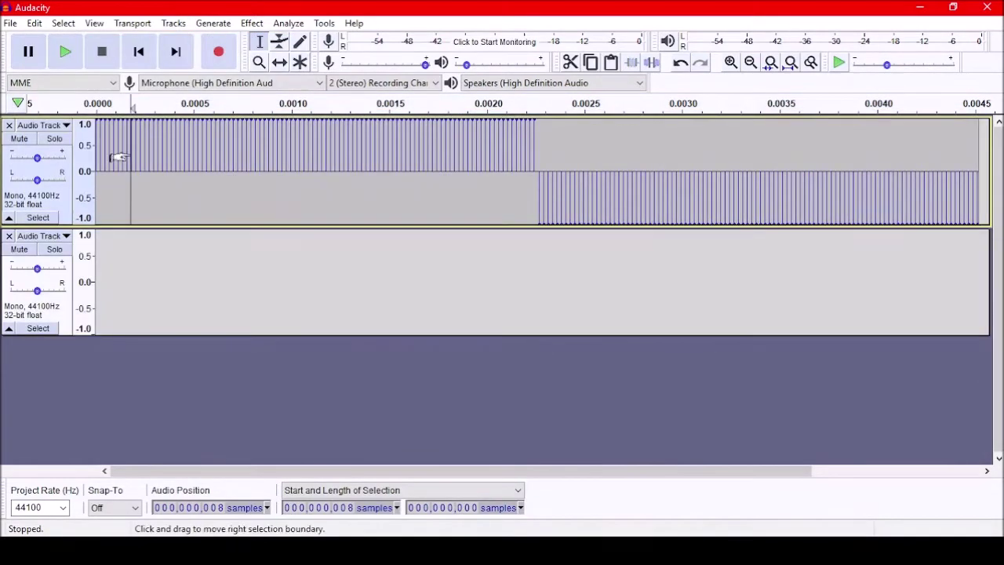
left_click_drag(97, 154, 538, 188)
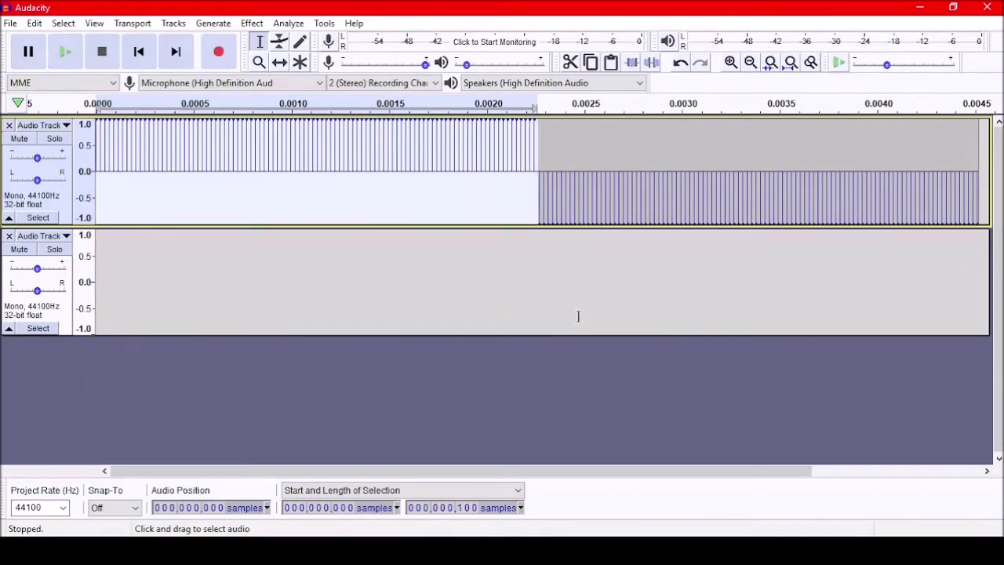
left_click(98, 287)
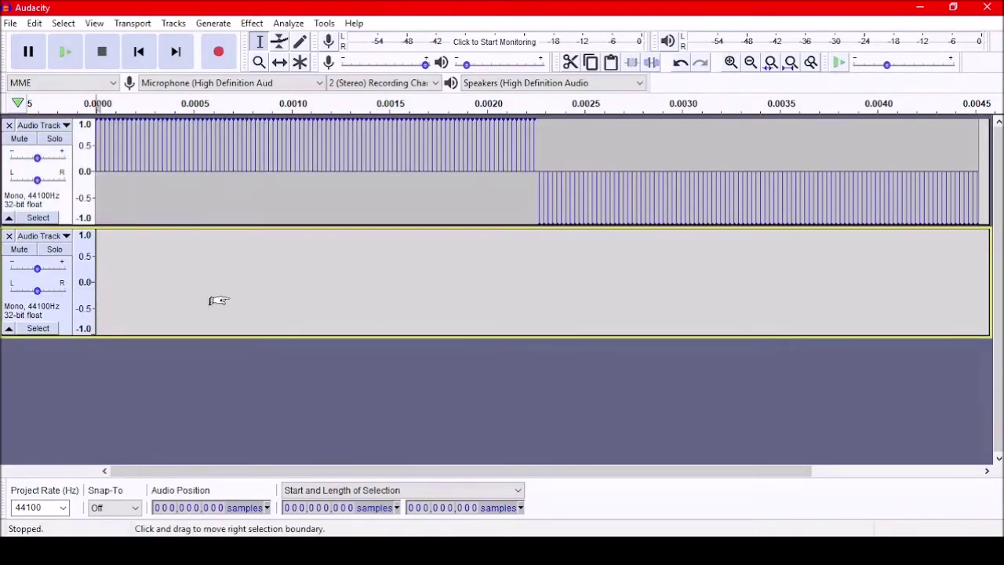
key("ctrl+v")
Step: Select the first 50 samples of the pasted block in the second track
left_click(250, 23)
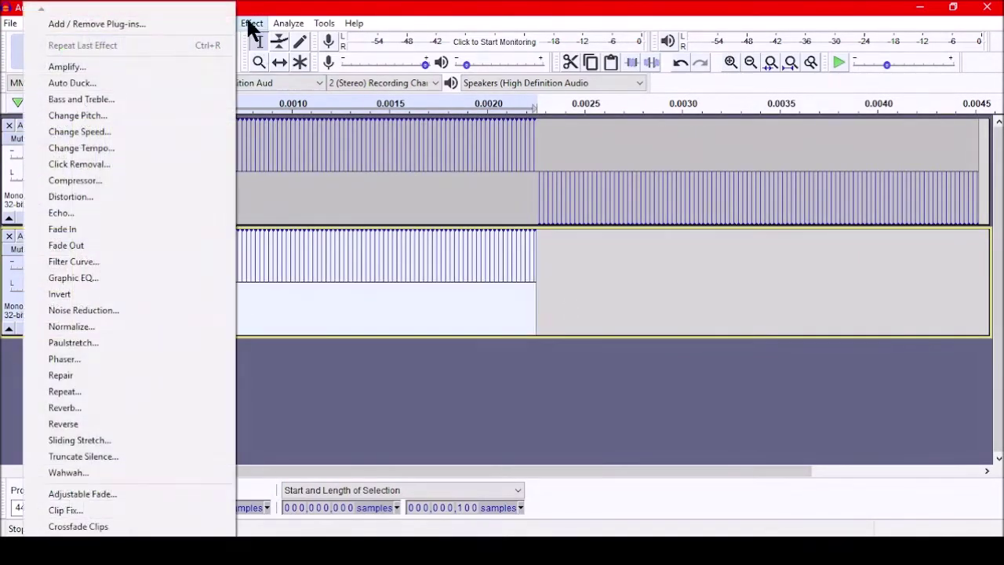
key("Escape")
left_click(590, 280)
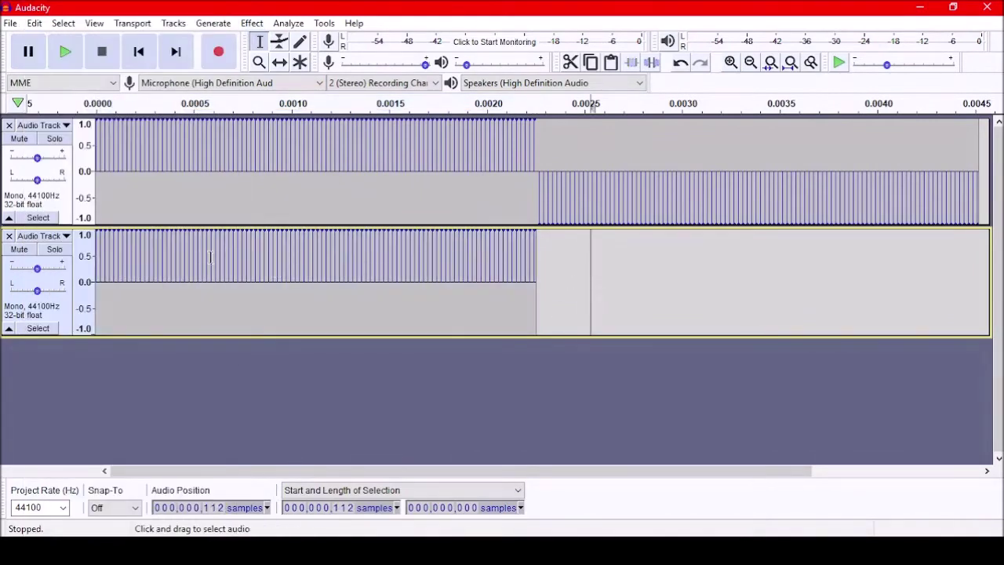
left_click_drag(95, 280, 317, 294)
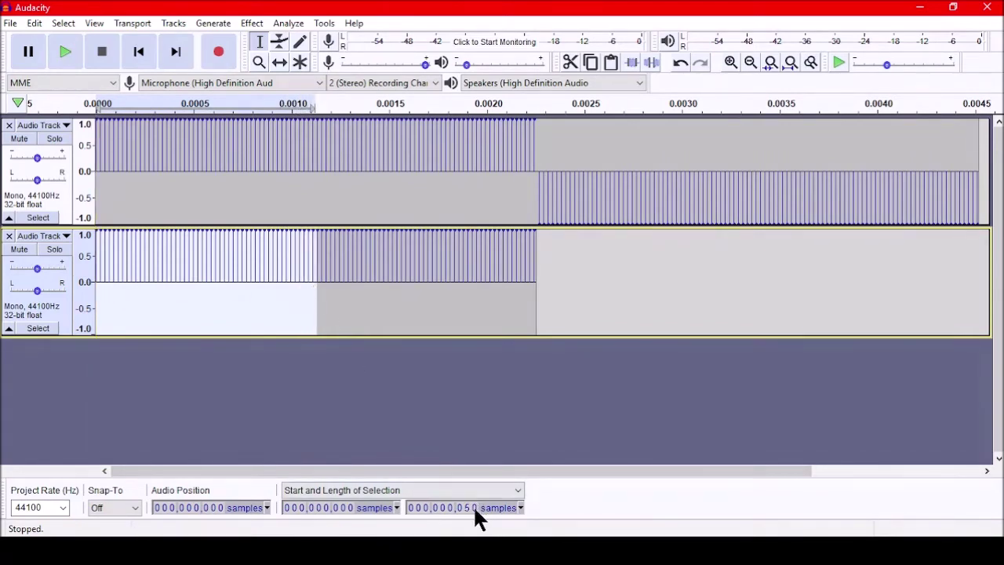
left_click(251, 22)
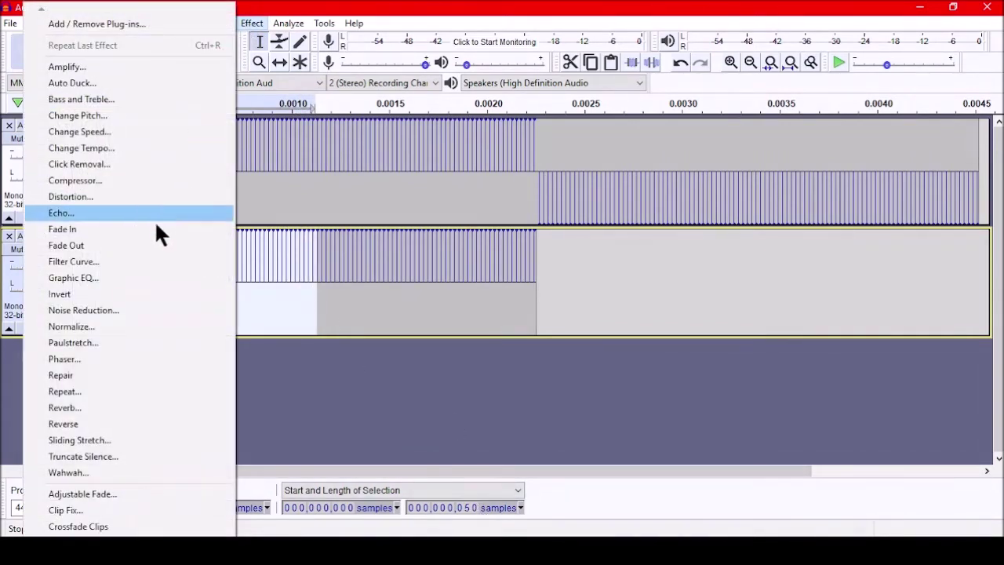
Step: Fade out the first 50 samples, then fade in and invert the last 50
left_click(144, 244)
left_click(338, 278)
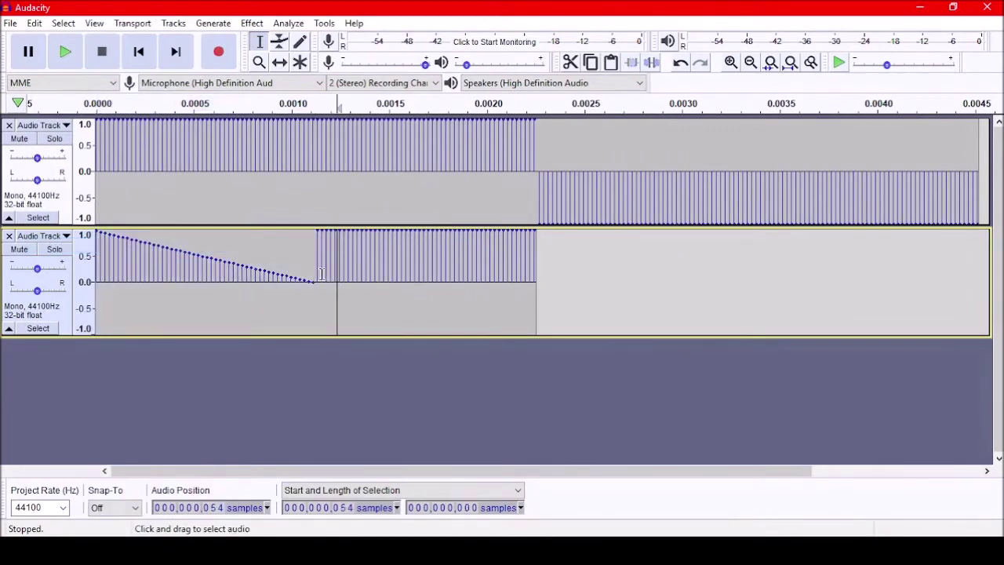
left_click_drag(318, 271, 537, 284)
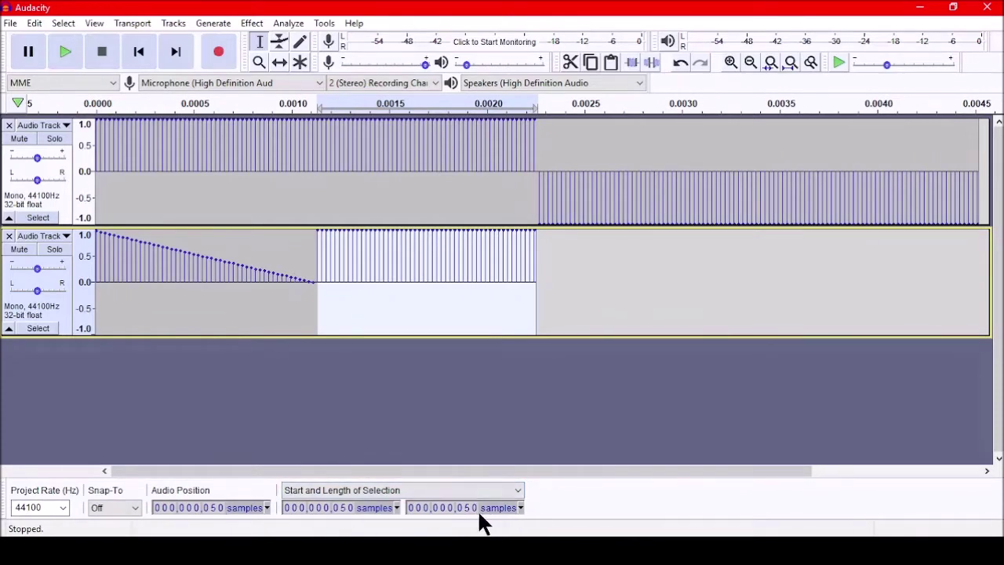
left_click(252, 23)
left_click(134, 246)
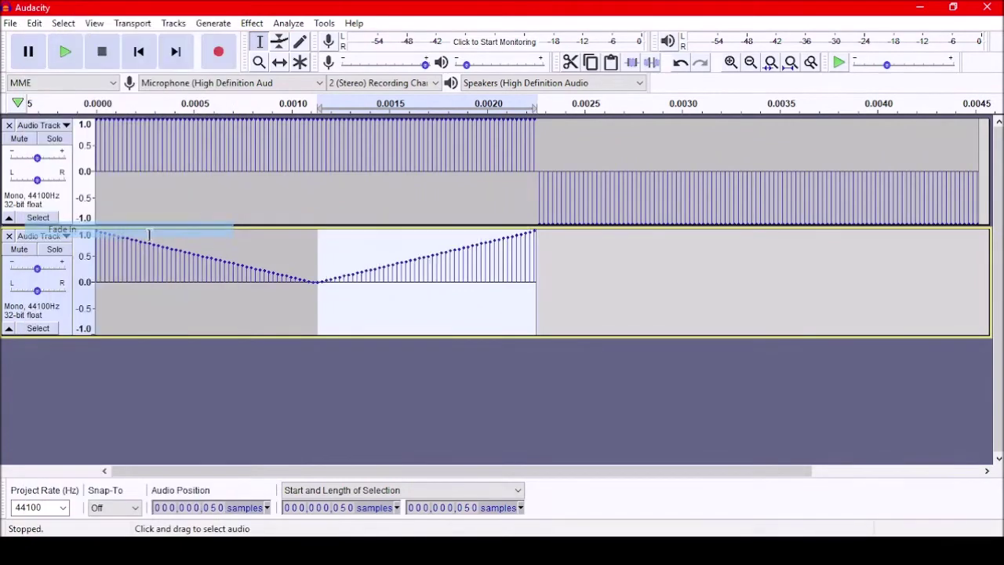
left_click(248, 25)
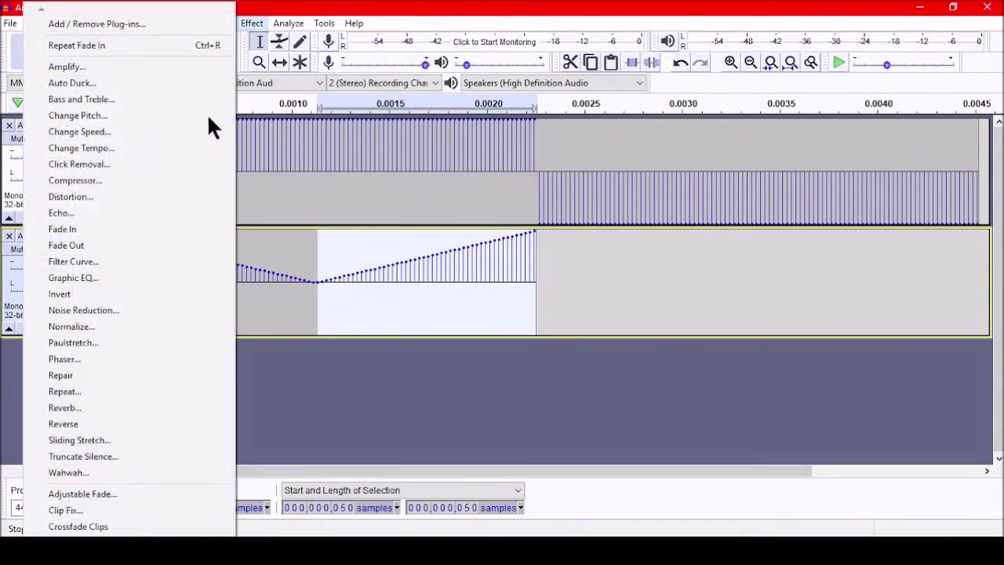
left_click(115, 293)
Step: Check the ramp crosses zero at its midpoint, then select all 100 samples
left_click(271, 251)
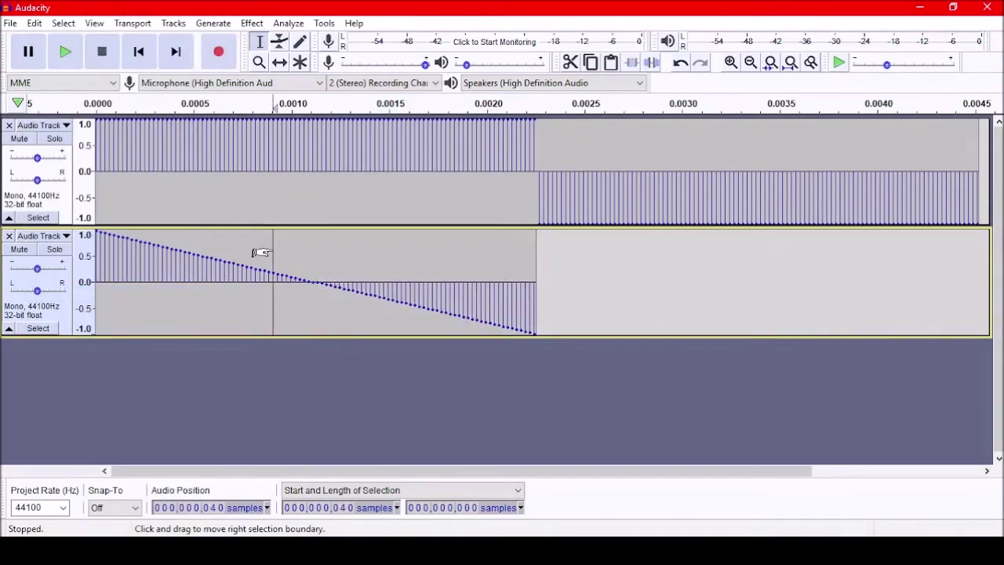
left_click(331, 260)
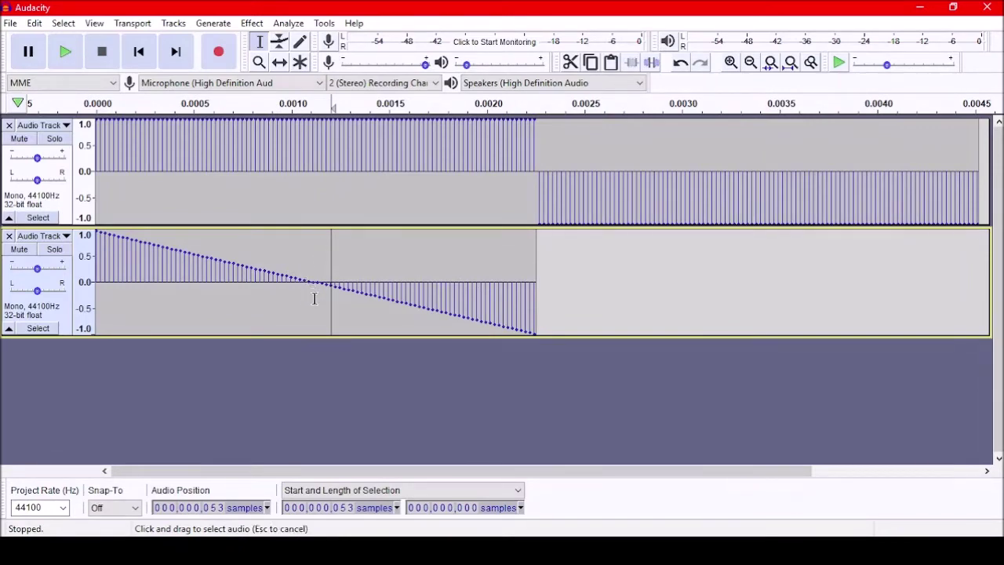
left_click(314, 292)
left_click(305, 302)
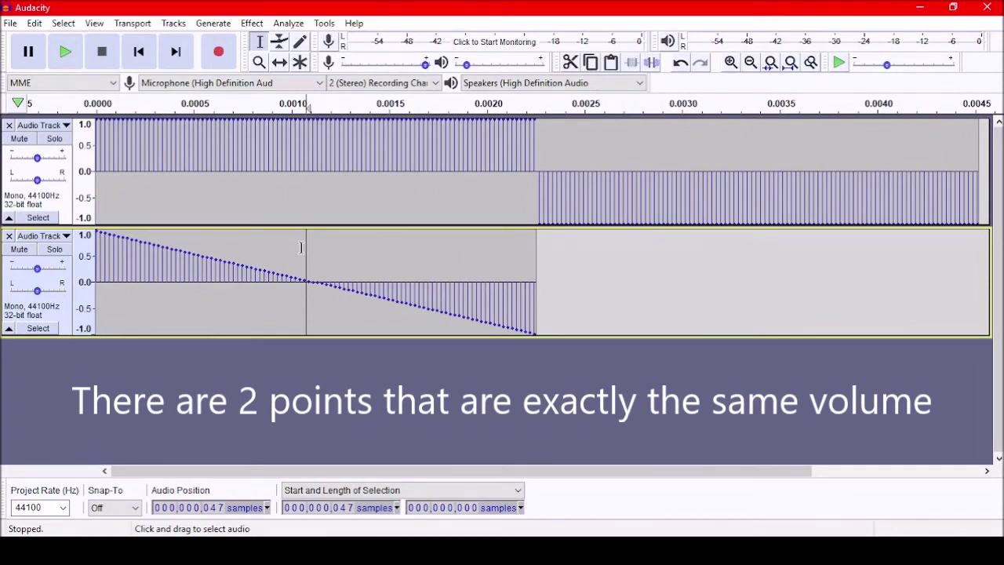
left_click(353, 248)
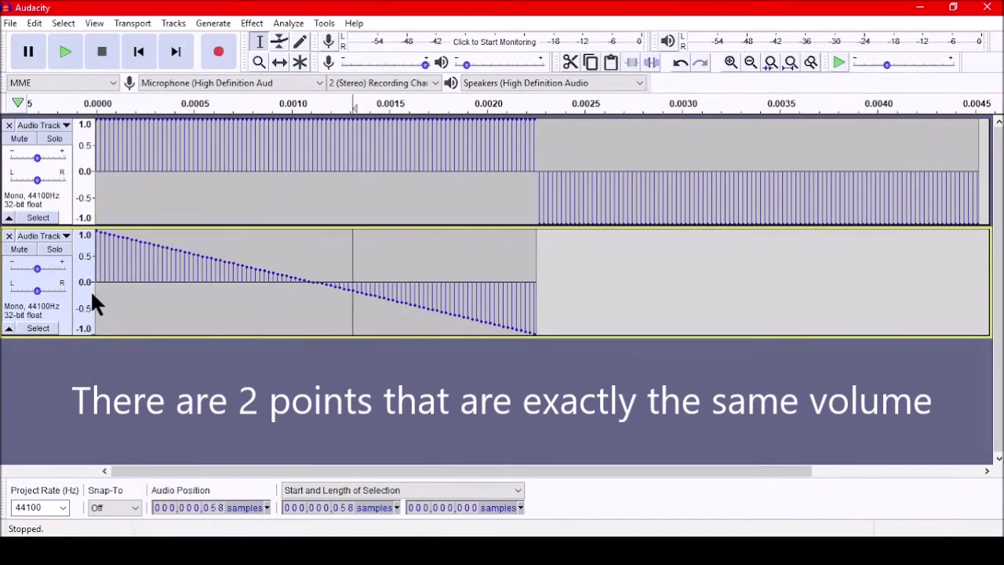
left_click_drag(95, 296, 538, 306)
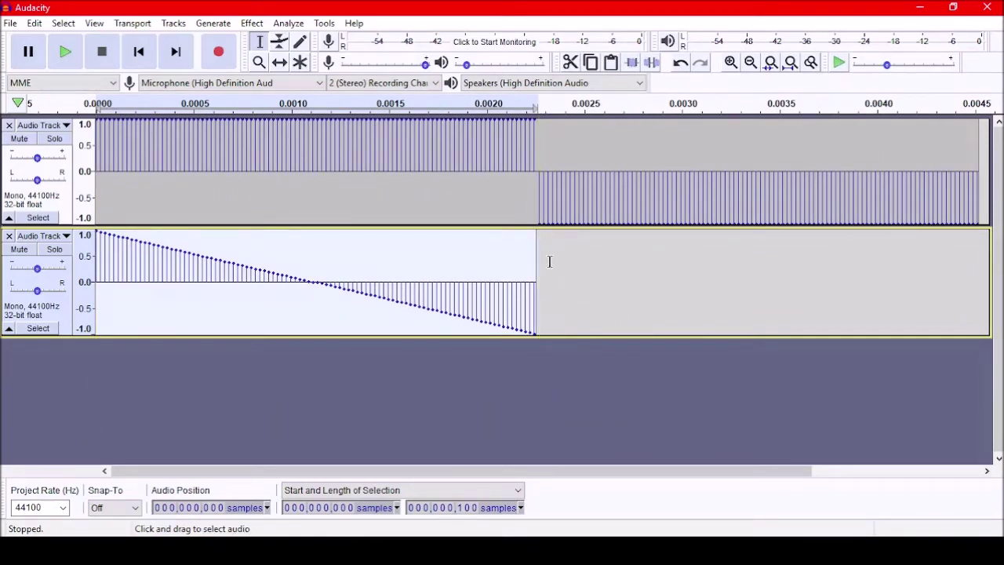
Step: Paste a second copy of the ramp after sample 100, making two sawtooth cycles
mouse_move(553, 292)
left_mouse_down()
mouse_move(562, 296)
mouse_move(538, 291)
left_mouse_up()
key("ctrl+v")
left_click(475, 272)
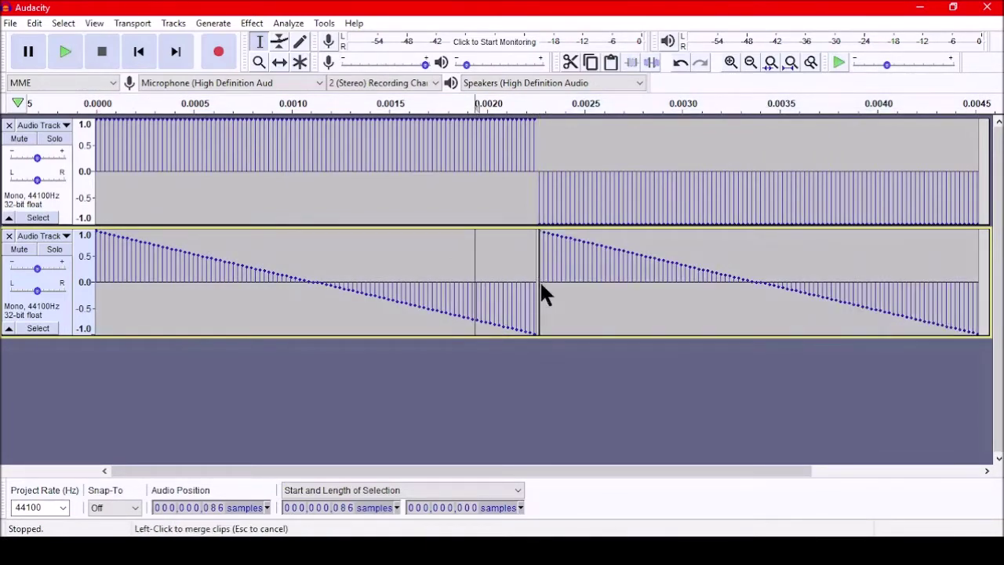
left_click(445, 265)
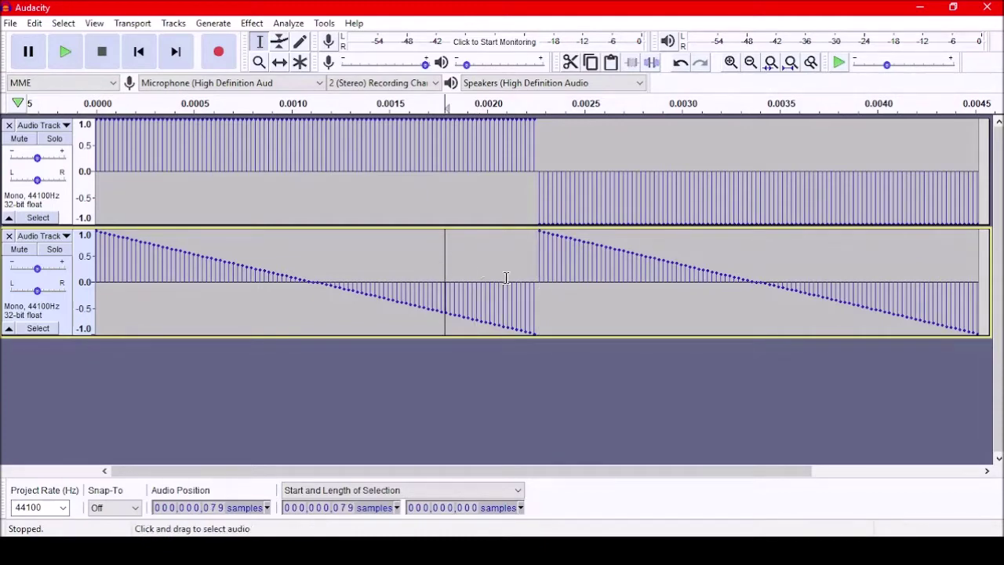
left_click(345, 266)
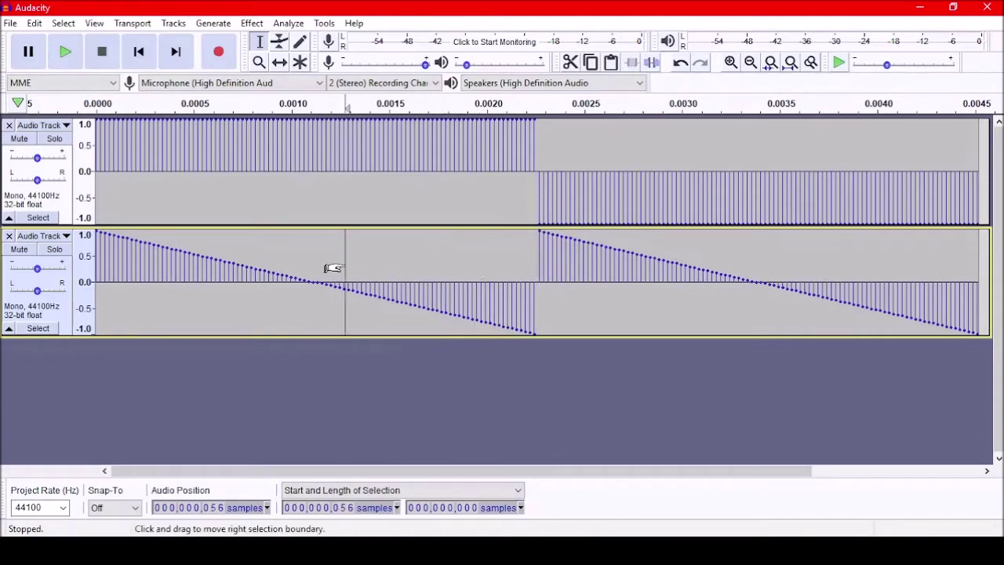
Step: Add a third empty mono track to the project
left_click(171, 22)
mouse_move(158, 39)
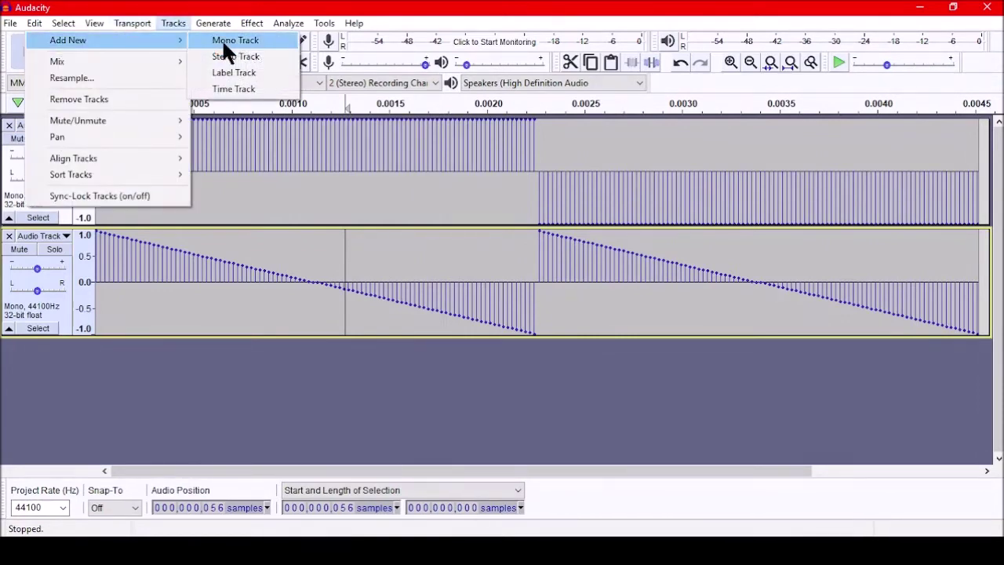
left_click(223, 40)
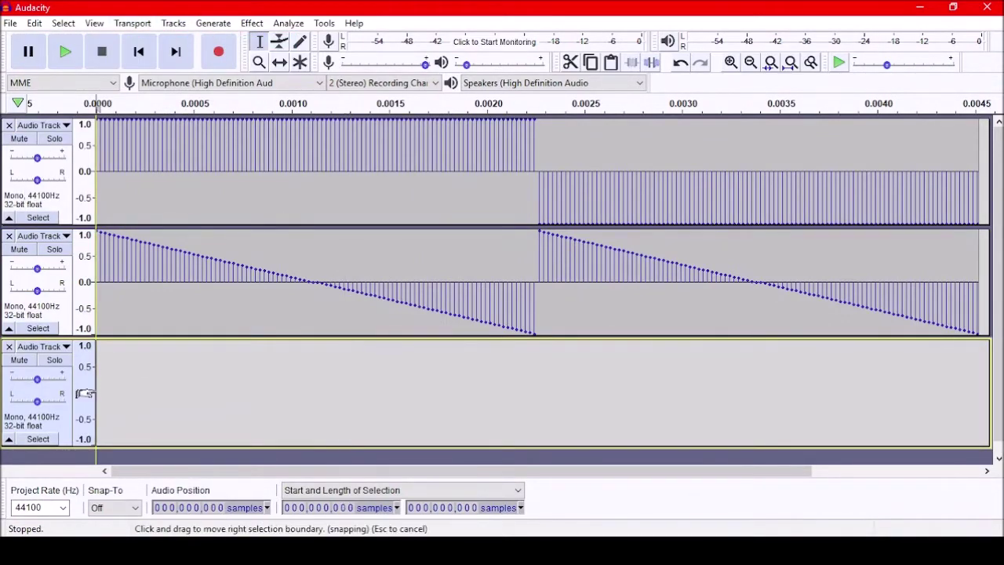
Step: Generate a 220.5 Hz sawtooth tone, amplitude 1, 200 samples long, into the third track
left_click(226, 23)
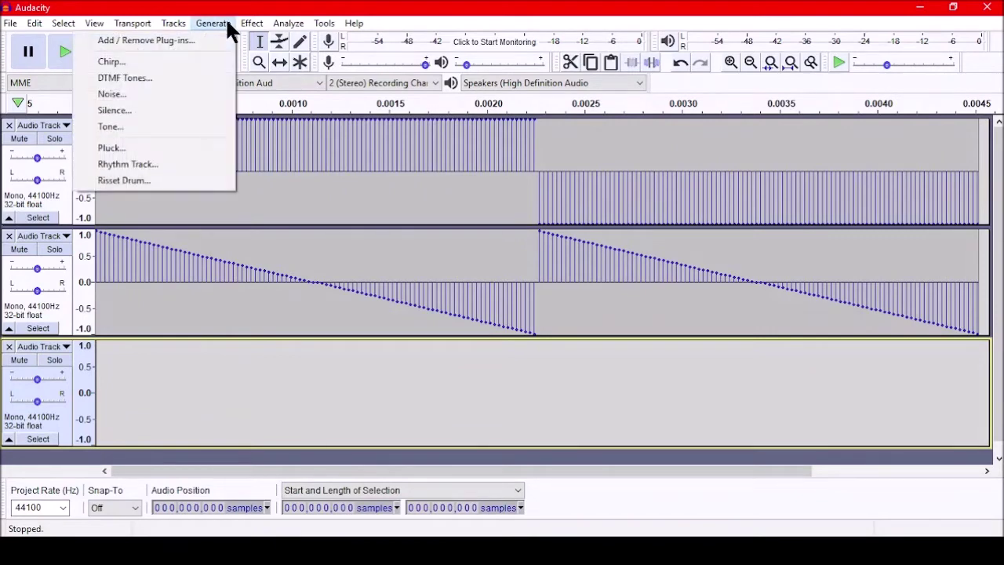
left_click(131, 132)
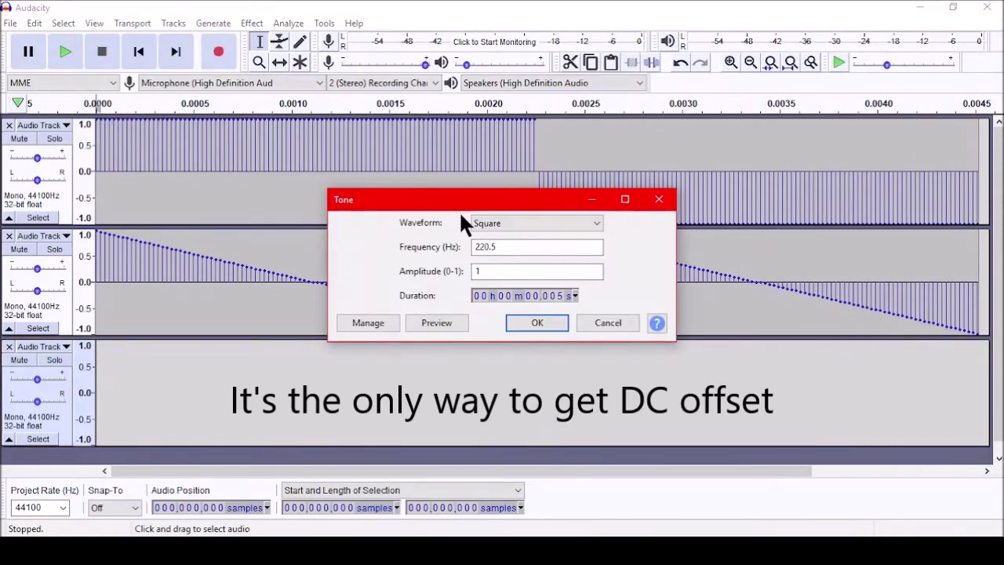
left_click(495, 219)
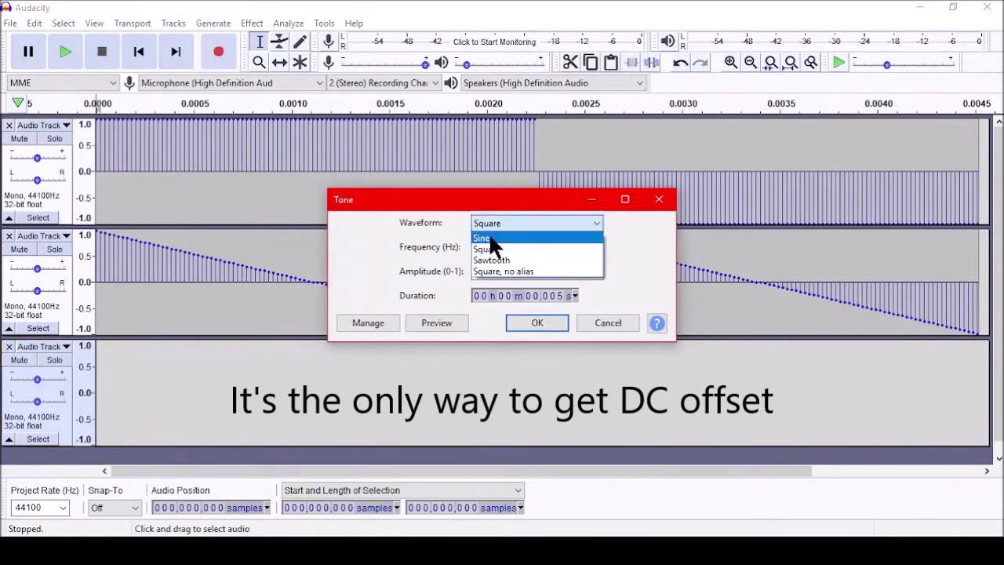
left_click(496, 260)
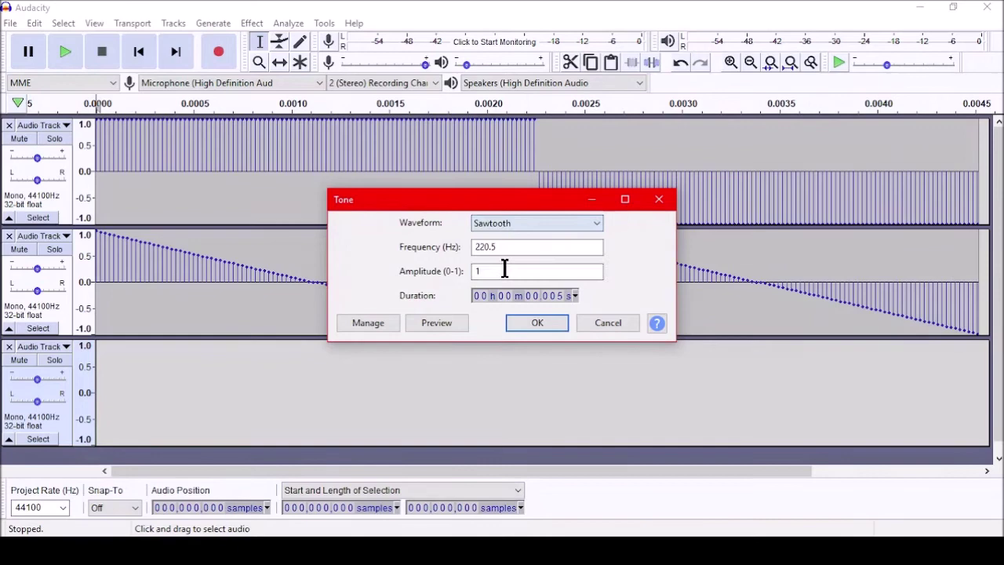
left_click(575, 296)
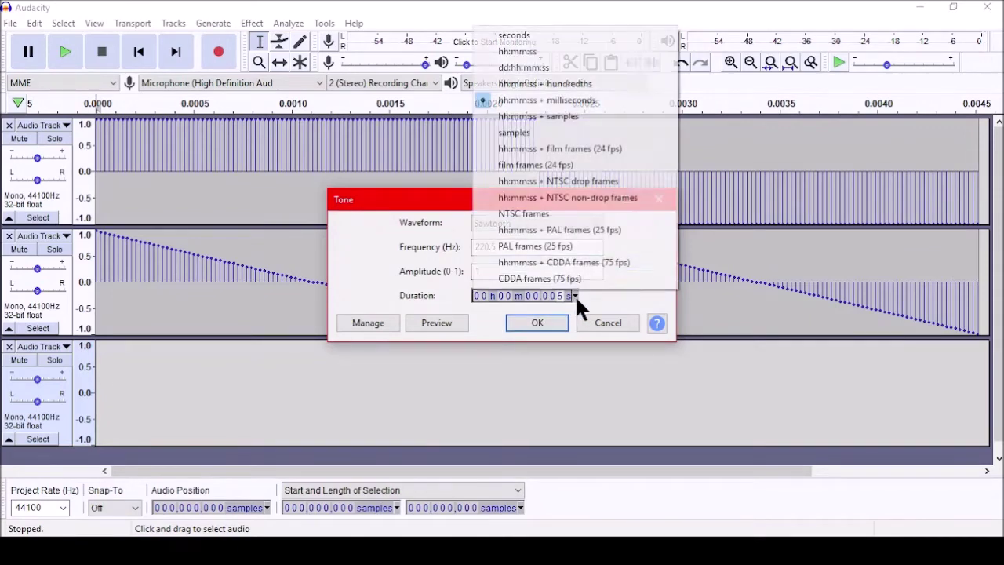
left_click(516, 132)
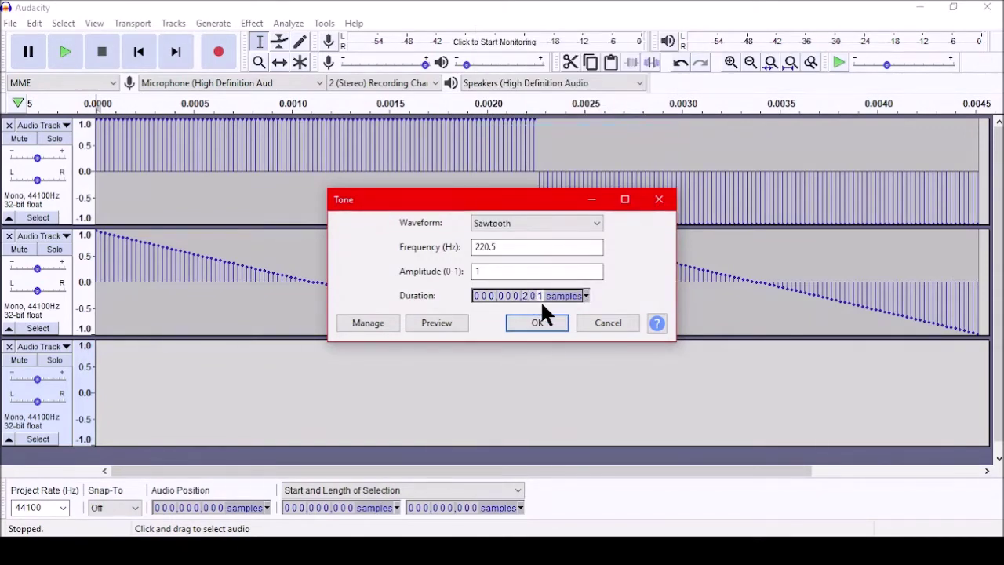
left_click(548, 319)
left_click(258, 402)
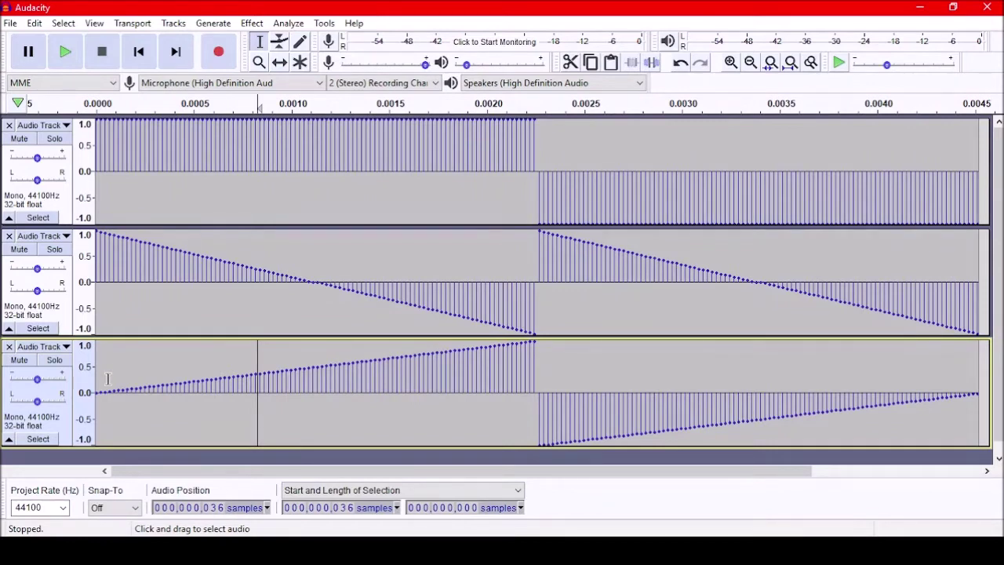
Step: Select the third track's first 100 samples and delete them
left_click_drag(92, 395, 539, 418)
key("Delete")
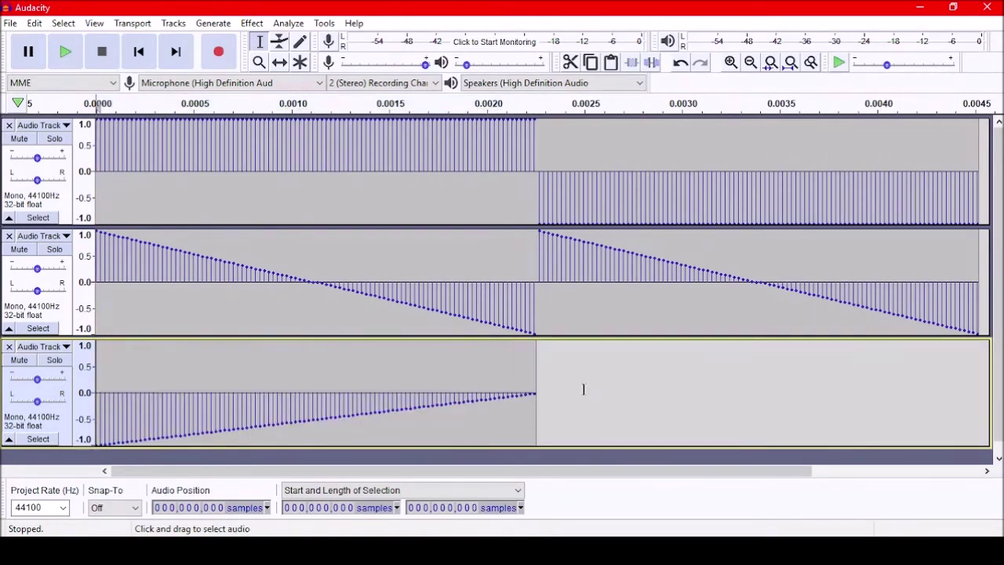
Step: Undo the removal on the third track and check sample positions along its ramp
key("ctrl+z")
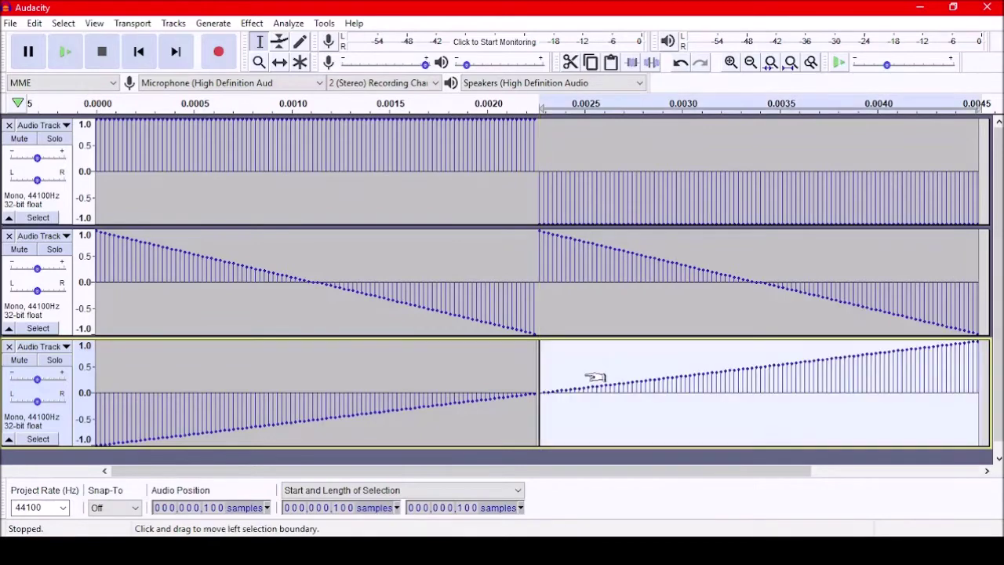
left_click(579, 369)
left_click(537, 374)
left_click(518, 369)
left_click(415, 367)
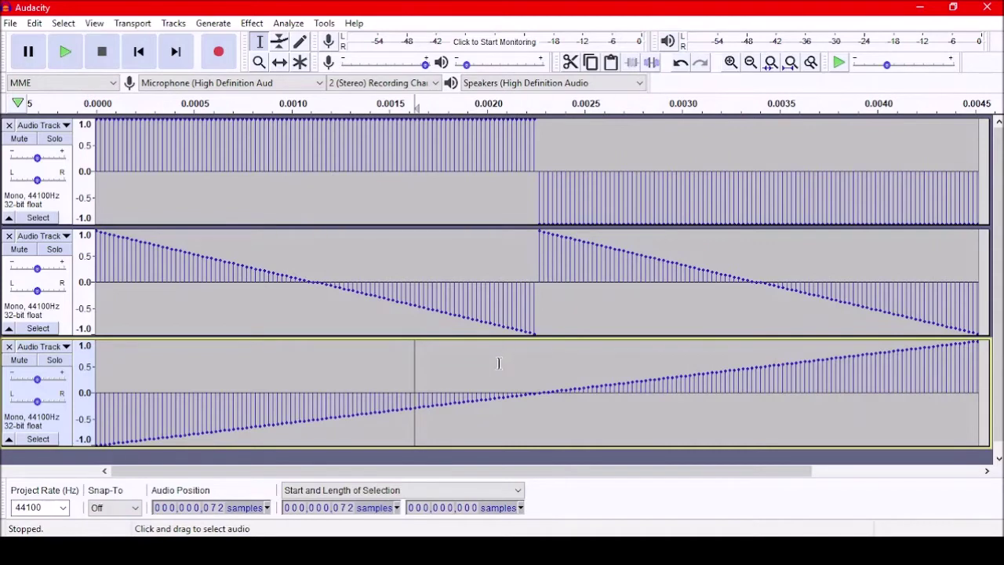
left_click(498, 363)
left_click(360, 375)
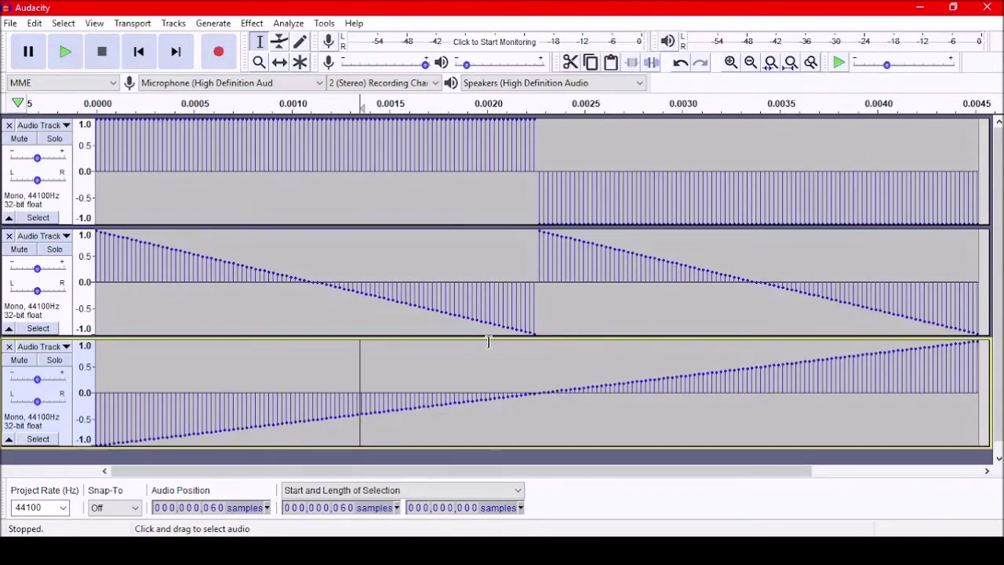
left_click(464, 366)
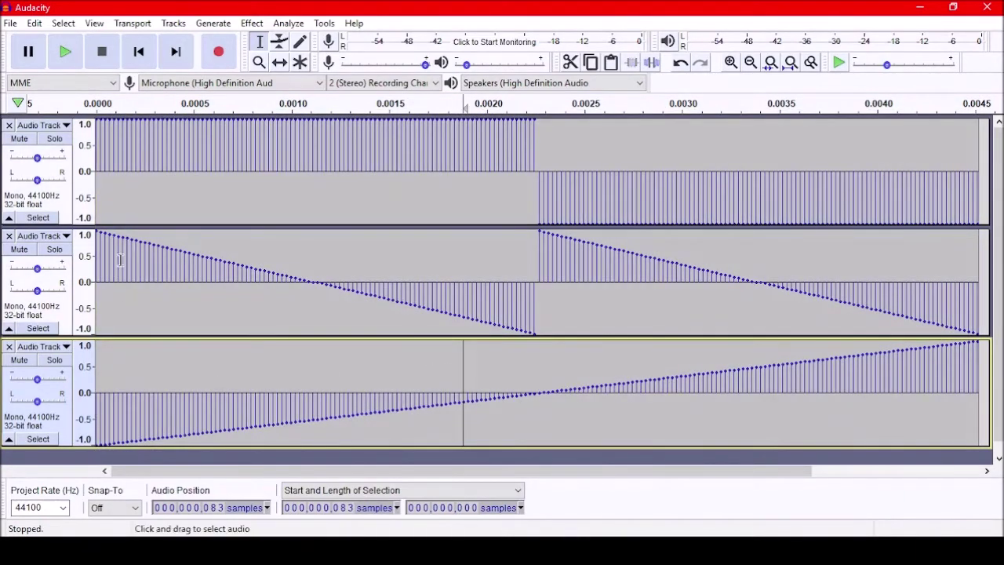
Step: Copy the whole sawtooth track and paste it over the entire third track
left_click_drag(93, 285, 979, 294)
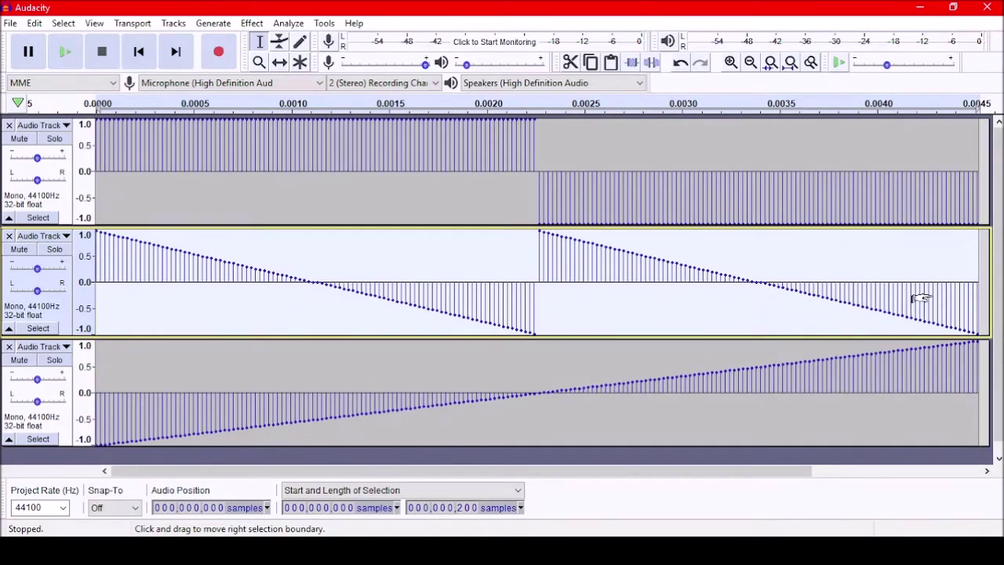
left_click(452, 265)
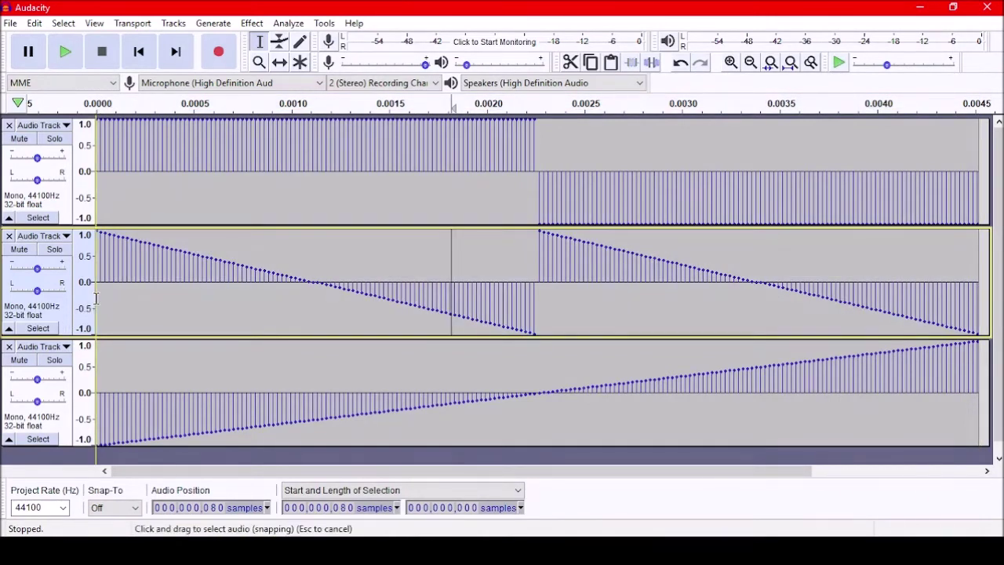
left_click_drag(94, 287, 965, 292)
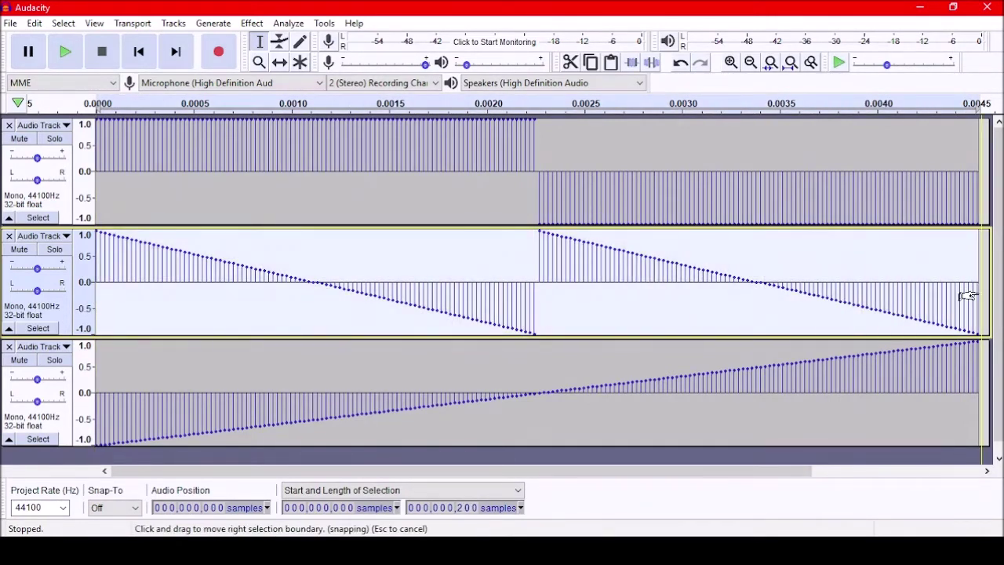
left_click_drag(100, 419, 969, 396)
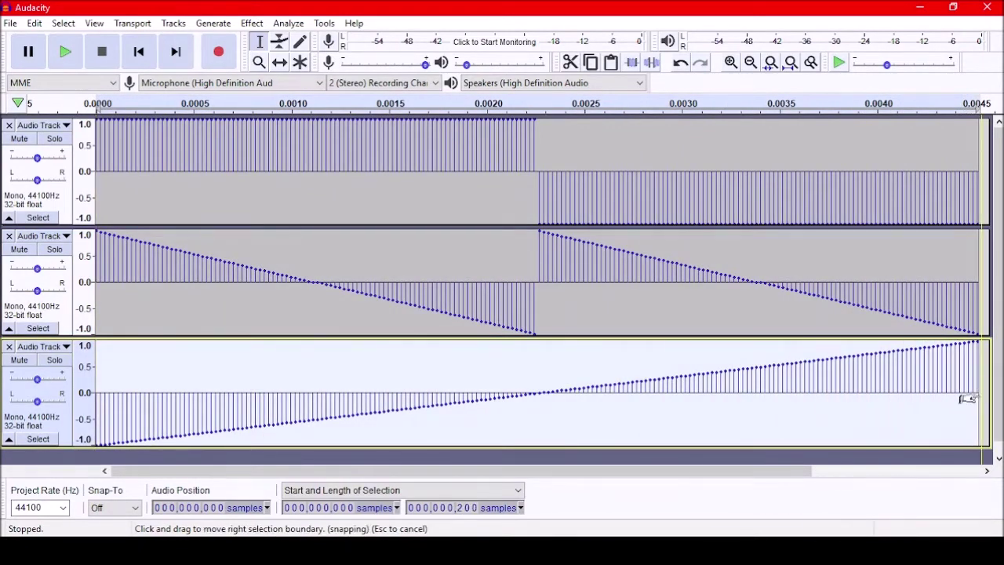
key("ctrl+v")
left_click(578, 393)
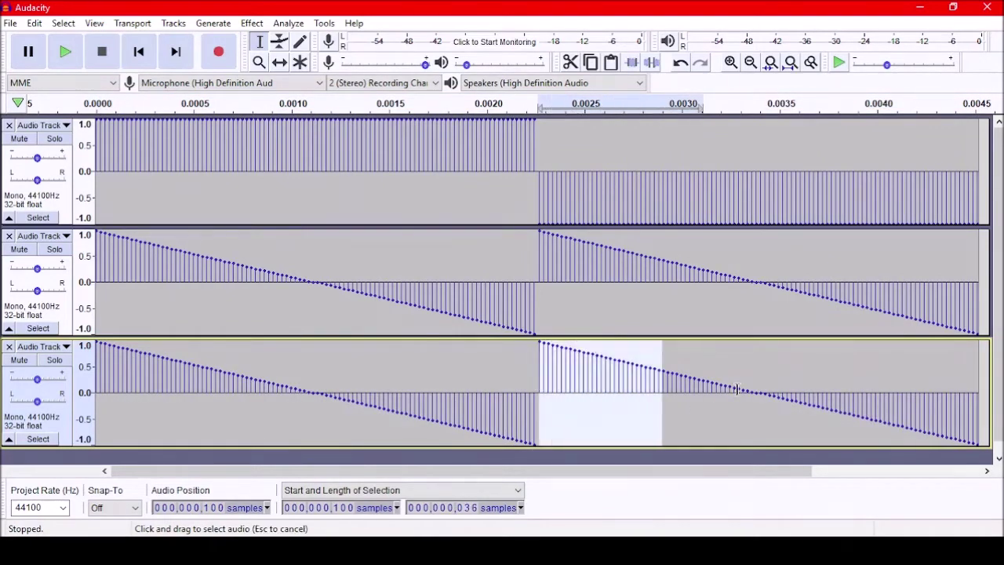
Step: Invert the third track's second cycle to form a triangle wave
left_click_drag(738, 389, 980, 402)
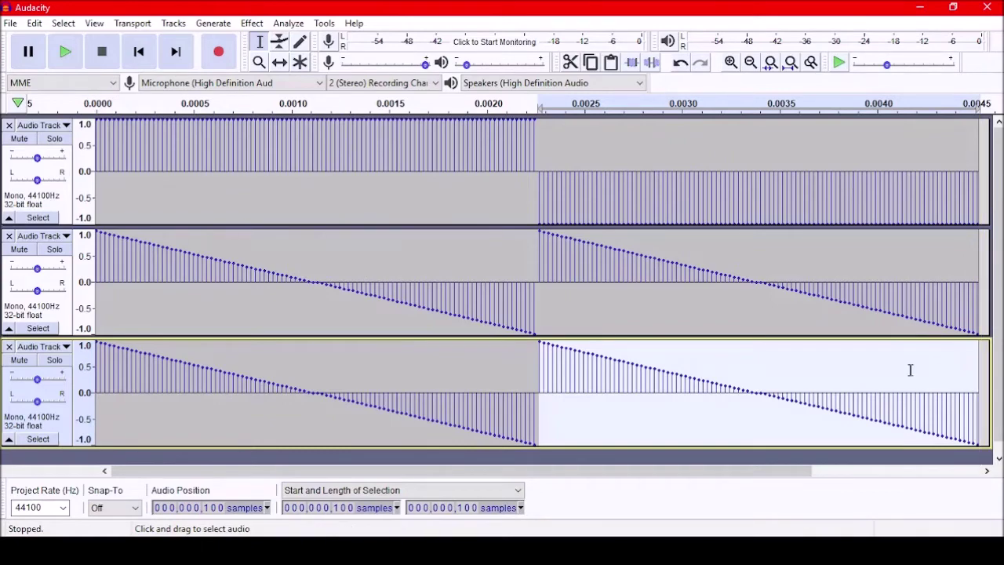
left_click(251, 23)
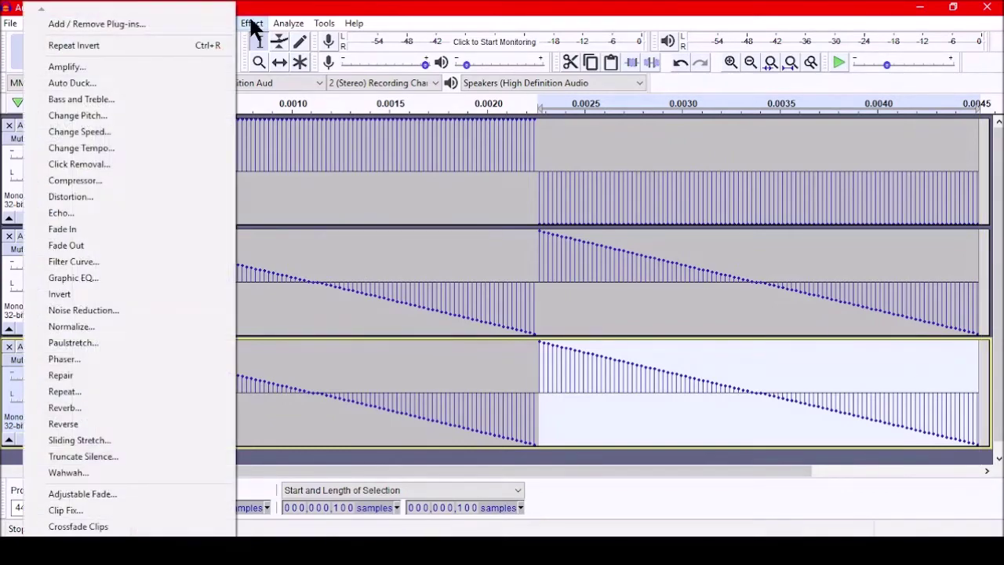
left_click(124, 294)
left_click(424, 382)
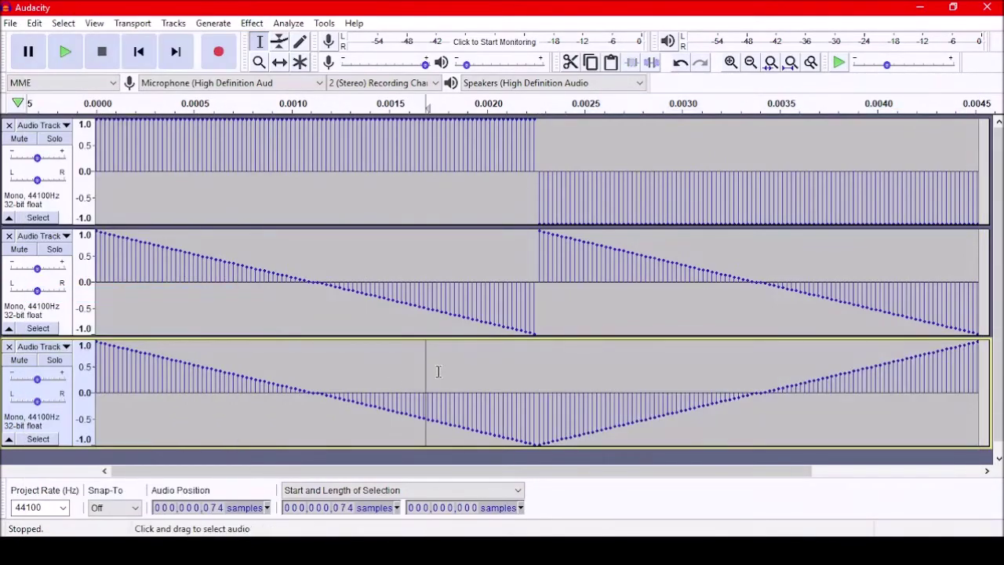
Step: Add a fourth mono track and paste the sawtooth waveform into it
left_click(382, 375)
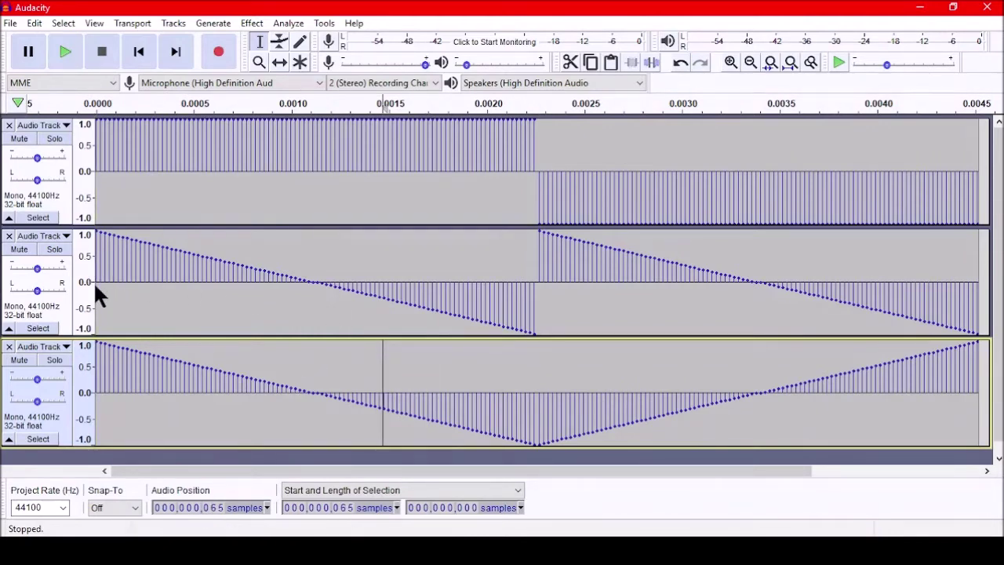
left_click(171, 24)
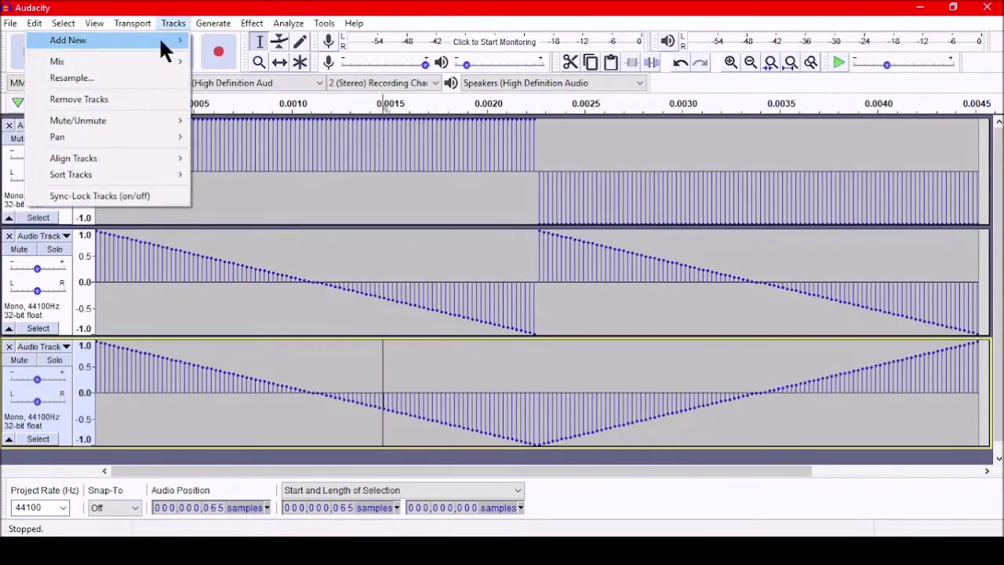
mouse_move(162, 41)
left_click(224, 38)
left_click_drag(999, 248, 999, 324)
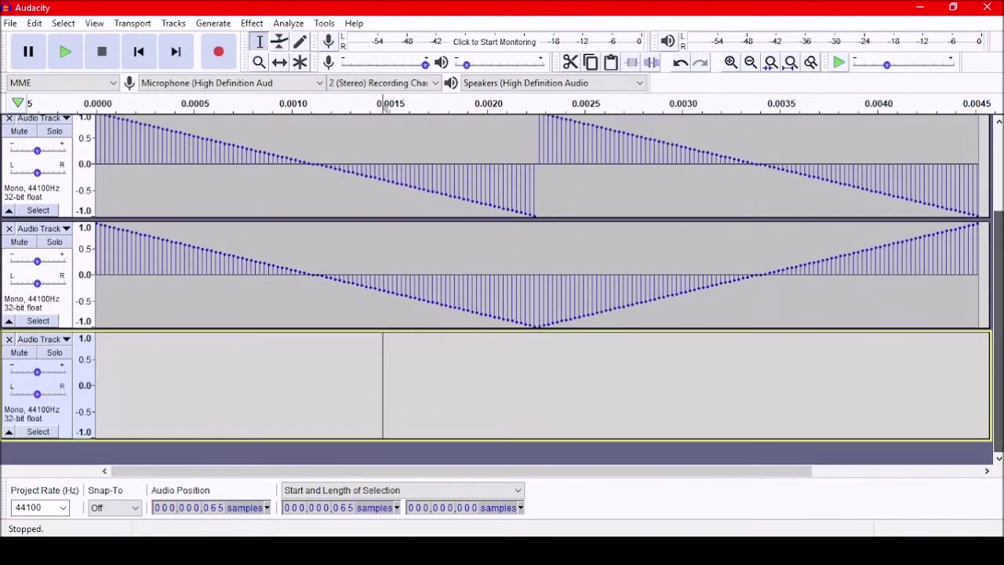
left_click(95, 411)
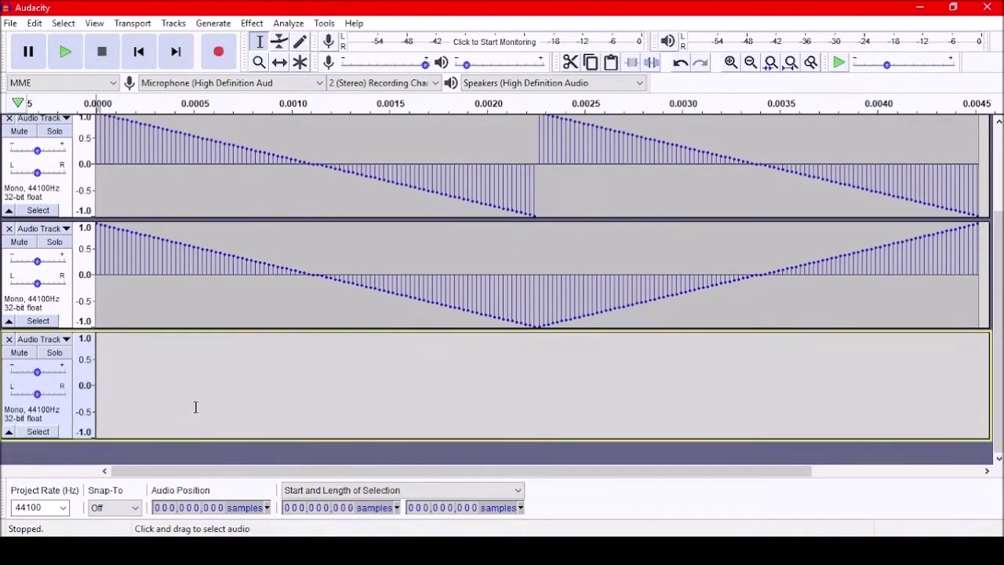
key("ctrl+v")
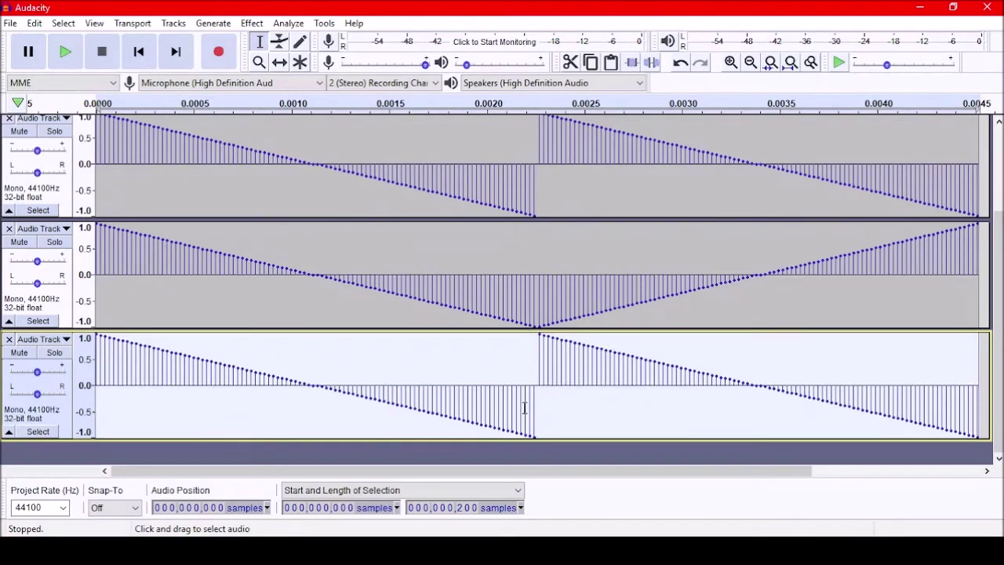
Step: Fade out the first quarter of the fourth track's waveform
left_click(96, 396)
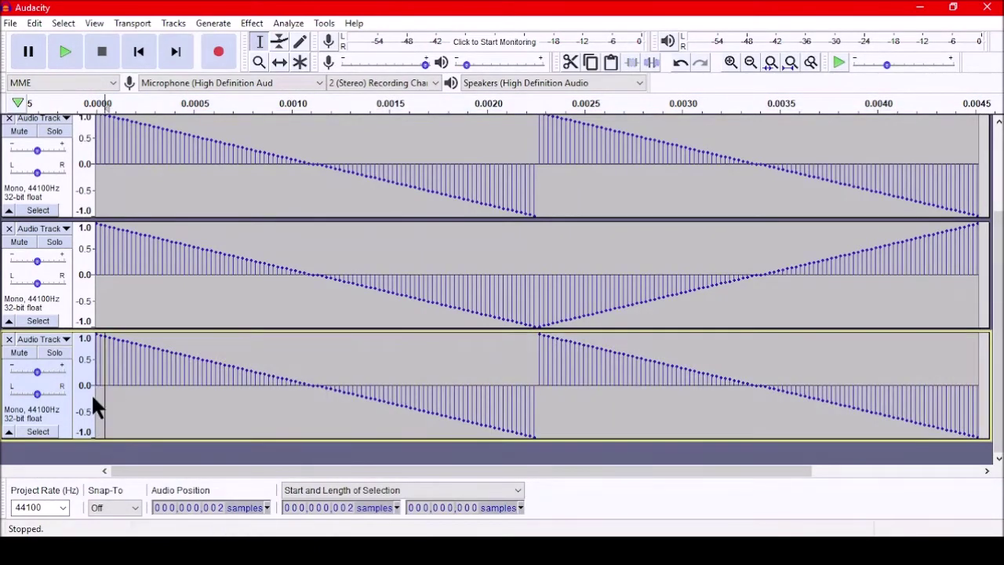
left_click_drag(95, 397, 317, 403)
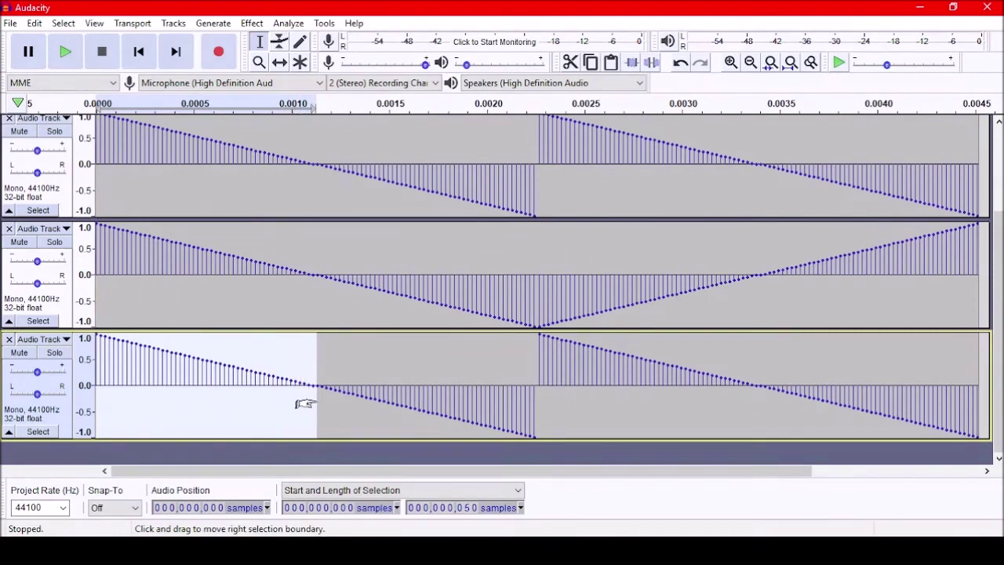
left_click(252, 22)
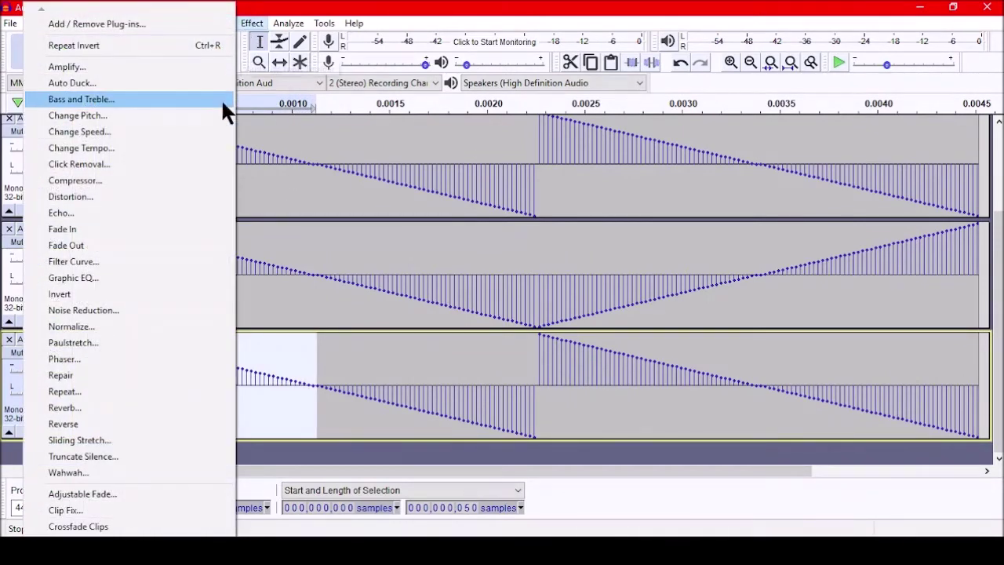
left_click(149, 242)
Step: Invert the second quarter, then fade it in
left_click(353, 369)
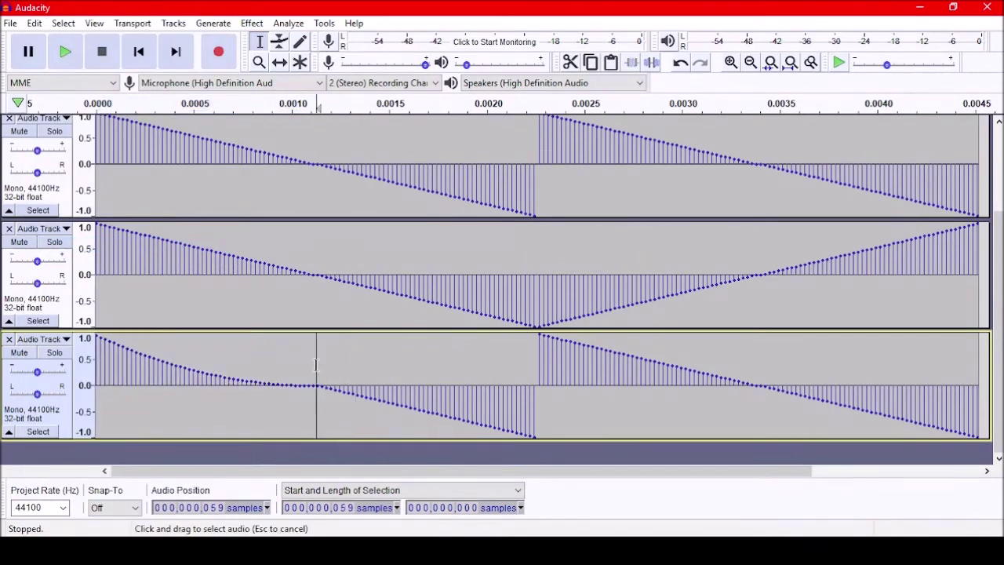
left_click_drag(317, 367, 537, 371)
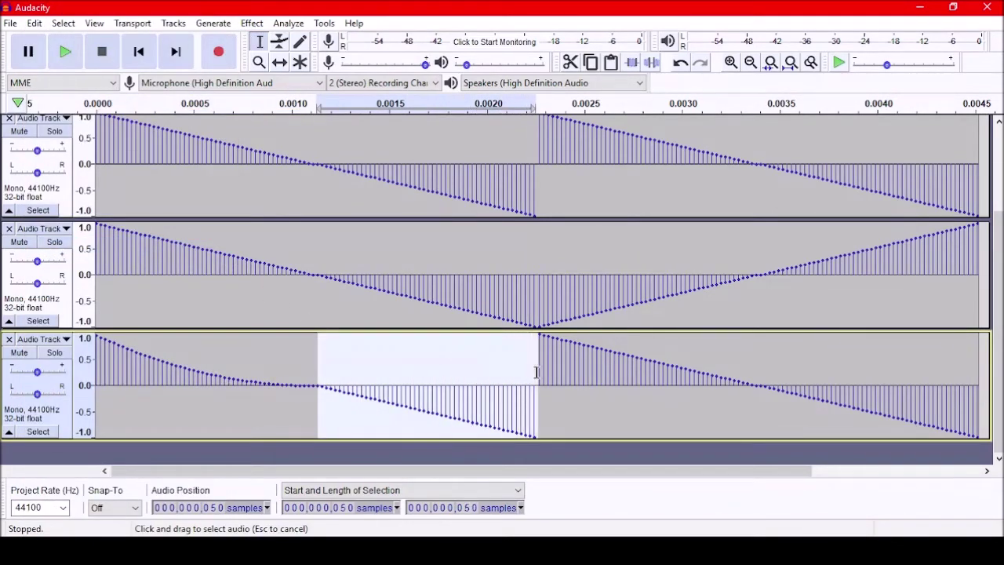
left_click(252, 32)
left_click(106, 292)
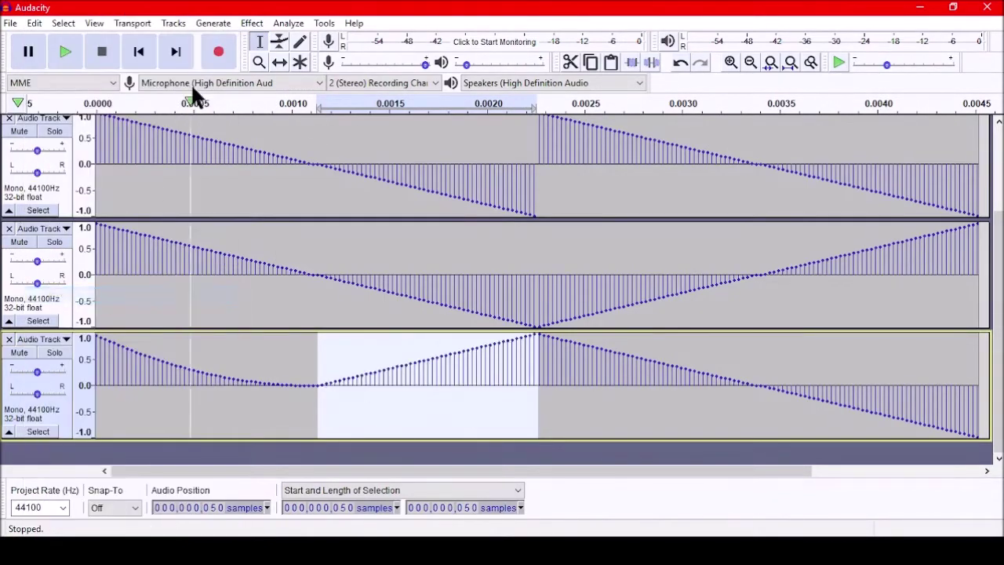
left_click(239, 23)
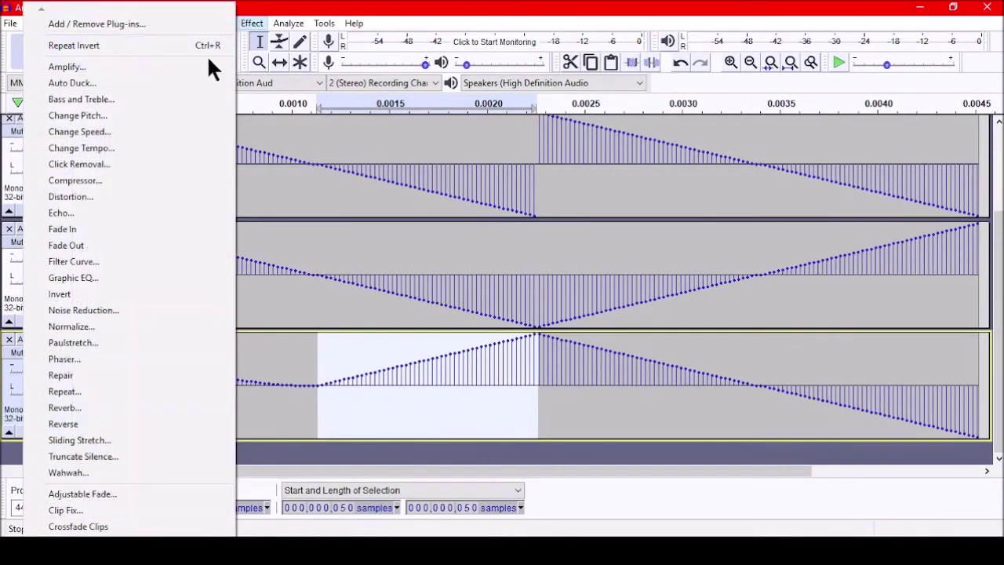
left_click(78, 229)
Step: Replace the second half with the first arch, giving two U-shaped arches
left_click(220, 348)
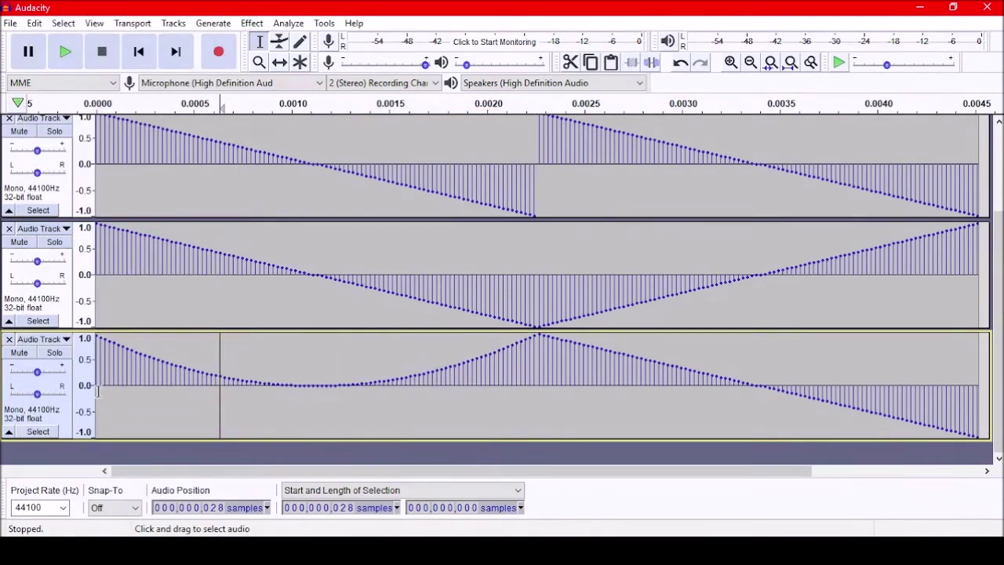
left_click_drag(97, 388, 539, 383)
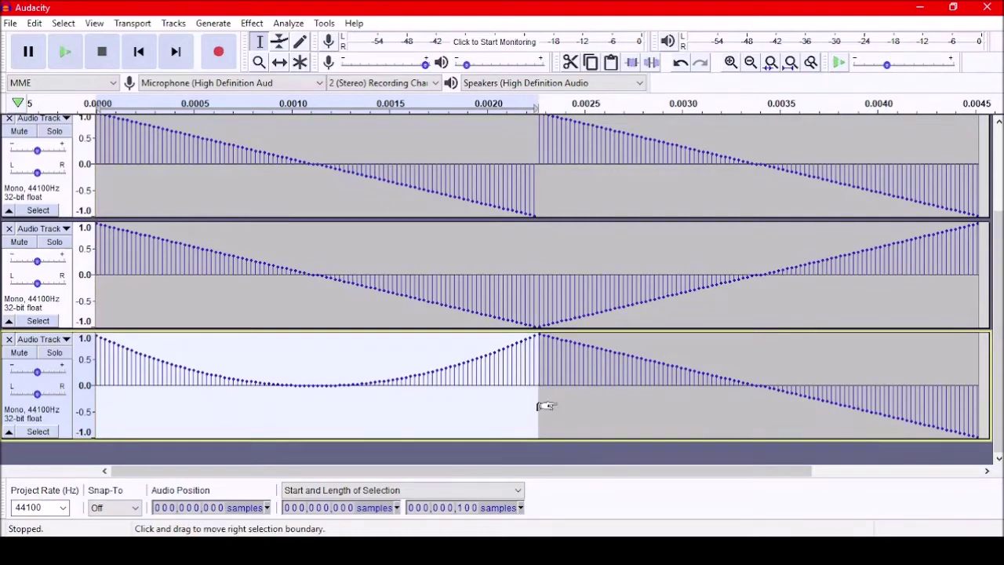
left_click(548, 395)
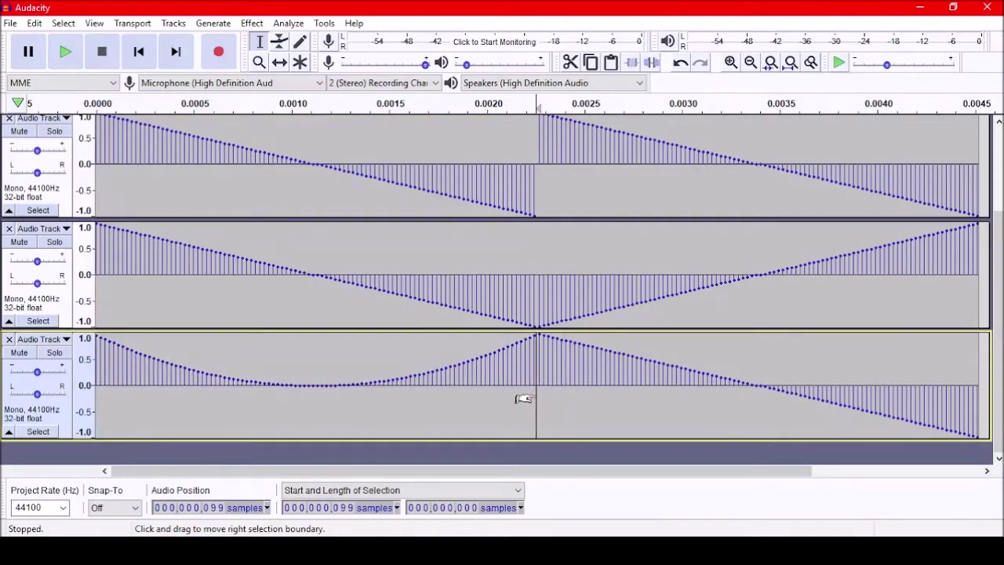
left_click_drag(543, 396, 978, 393)
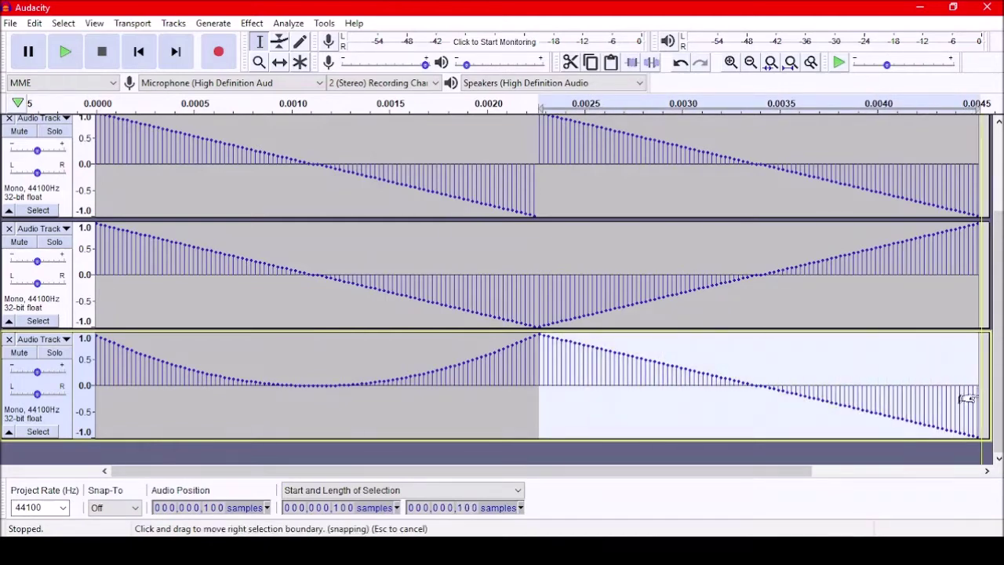
key("ctrl+r")
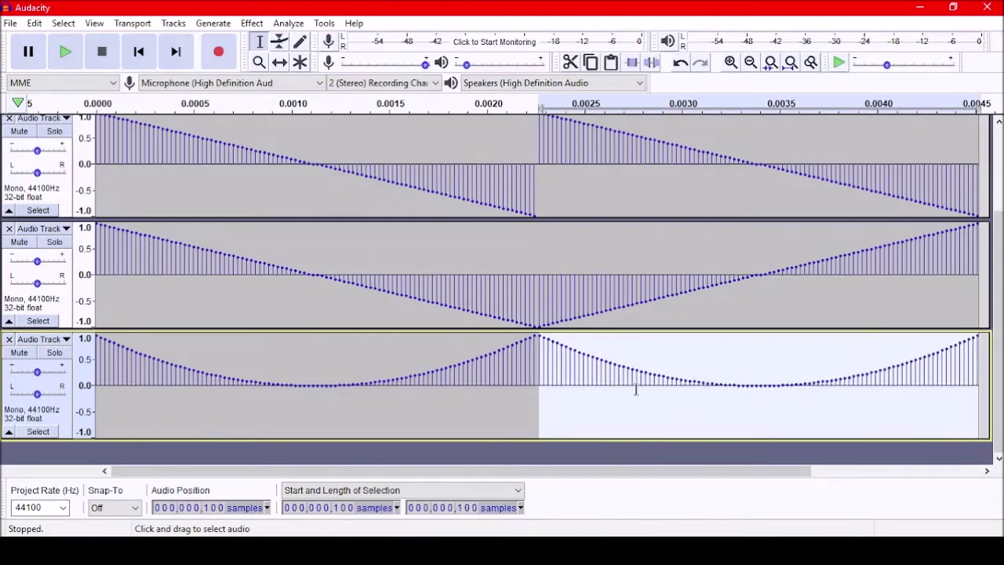
left_click(705, 380)
Step: Add a fifth empty mono track to the project
scroll(602, 332, "up", 2)
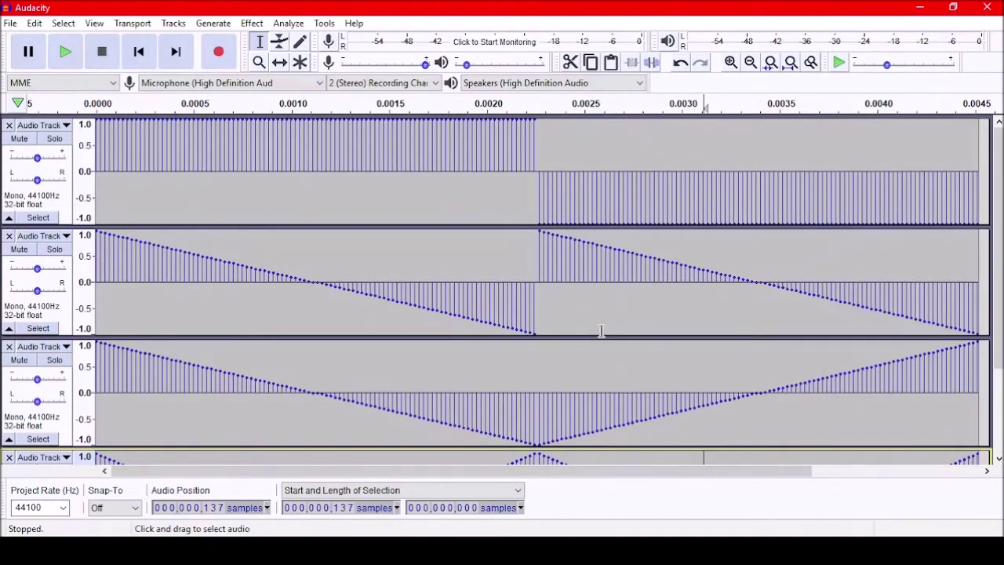
scroll(602, 332, "down", 2)
left_click(263, 375)
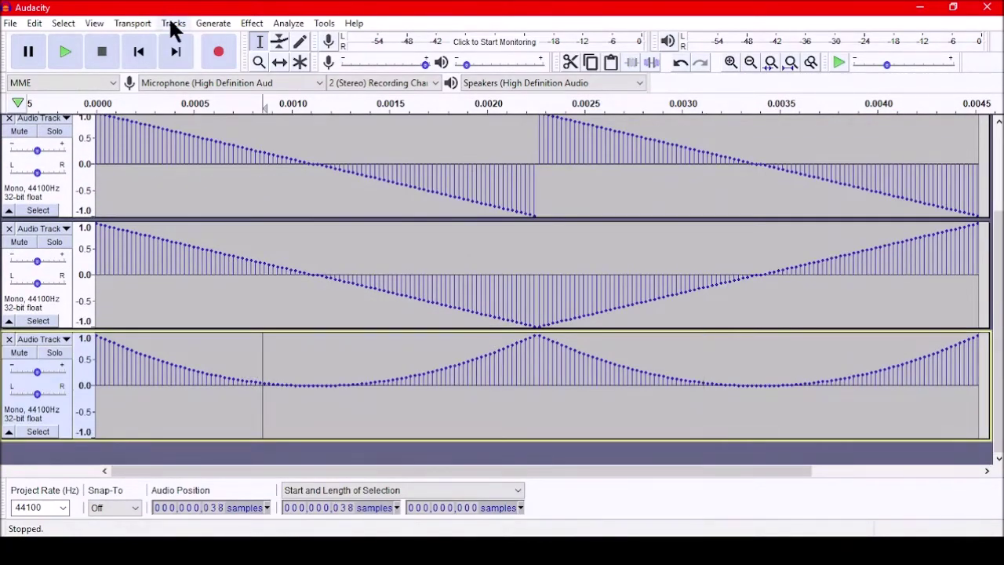
left_click(209, 24)
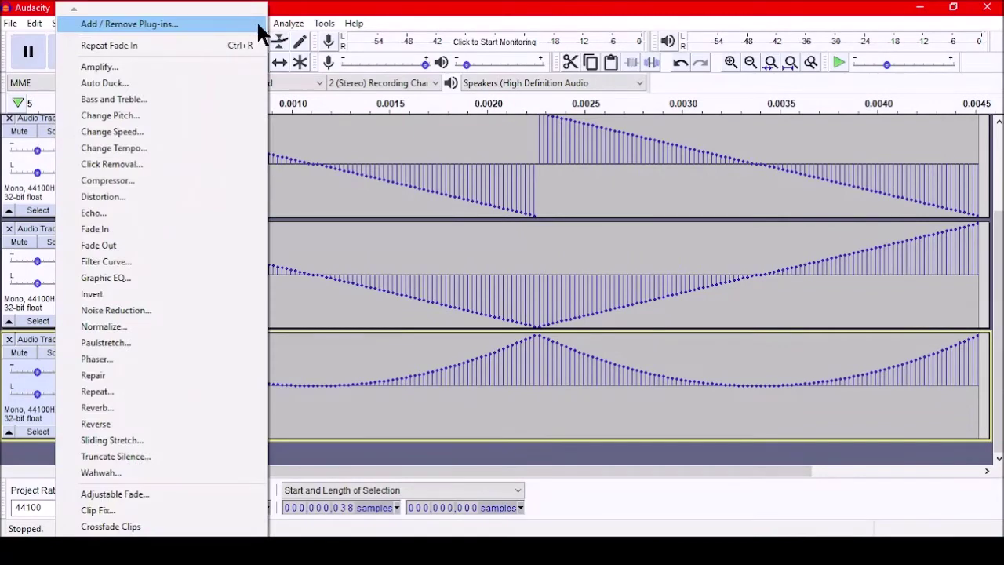
left_click(256, 23)
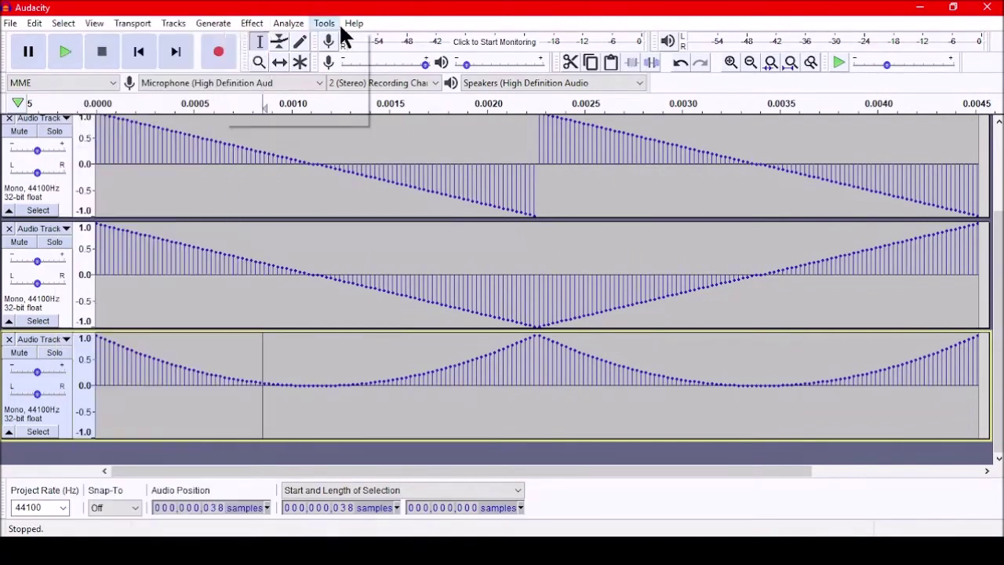
left_click(175, 23)
mouse_move(171, 39)
left_click(229, 40)
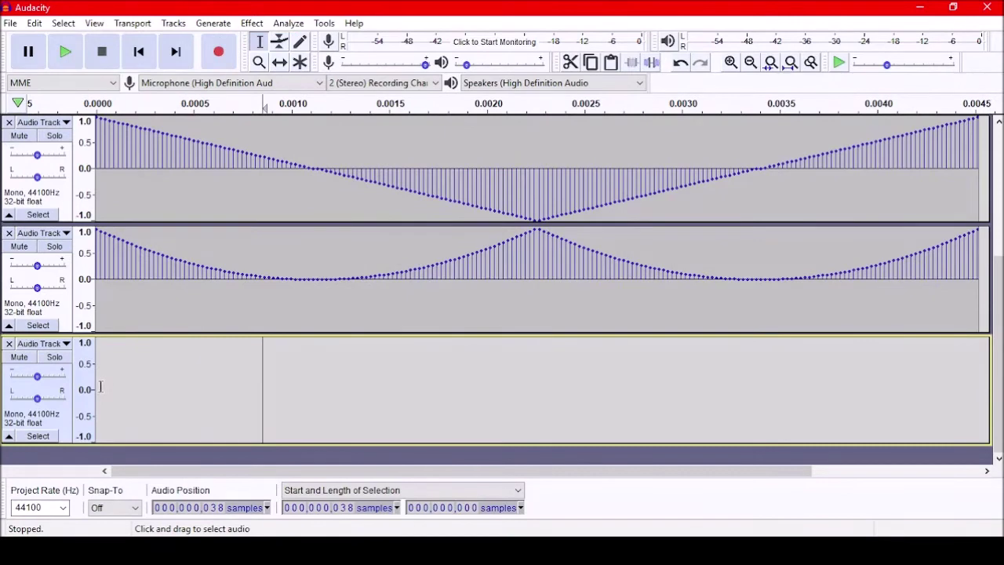
Step: Generate a 200-sample sine tone at 220.5 Hz, amplitude 1, in the fifth track
left_click(96, 386)
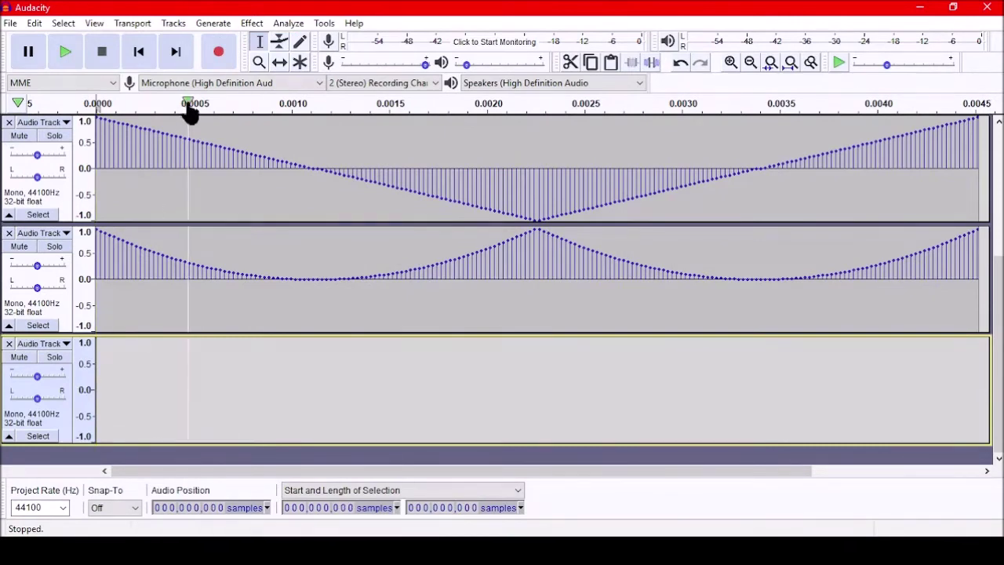
left_click(219, 23)
left_click(157, 126)
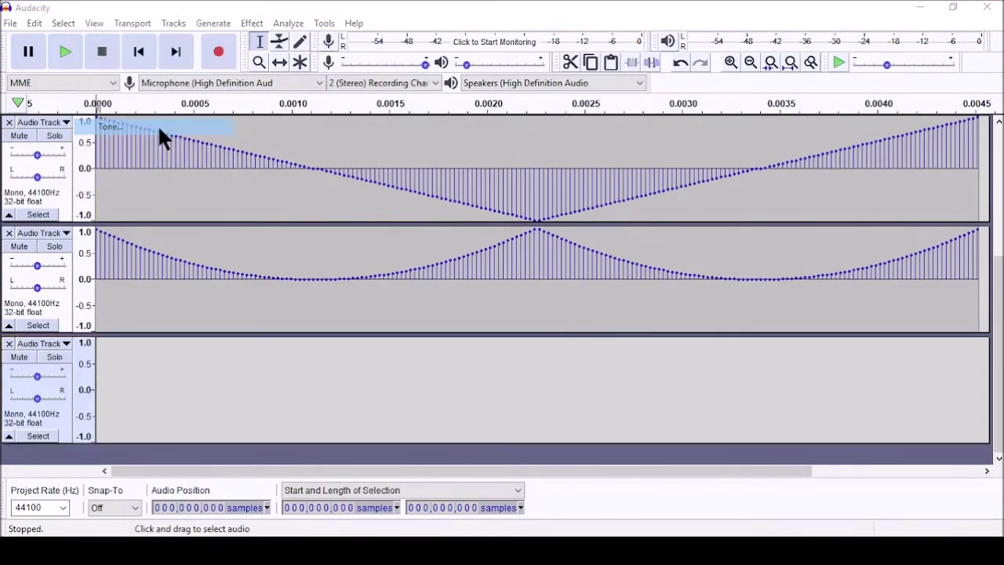
left_click(499, 224)
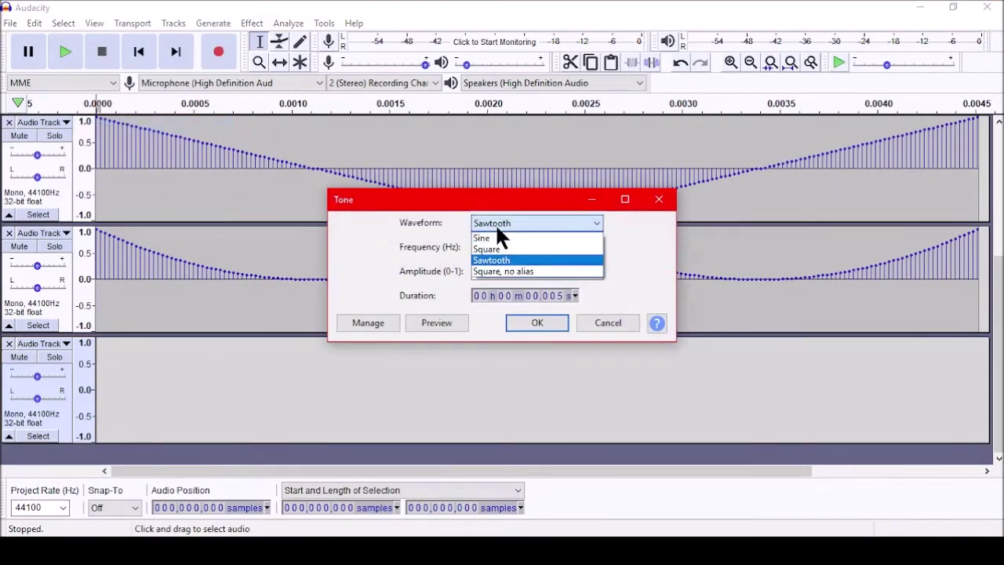
left_click(494, 239)
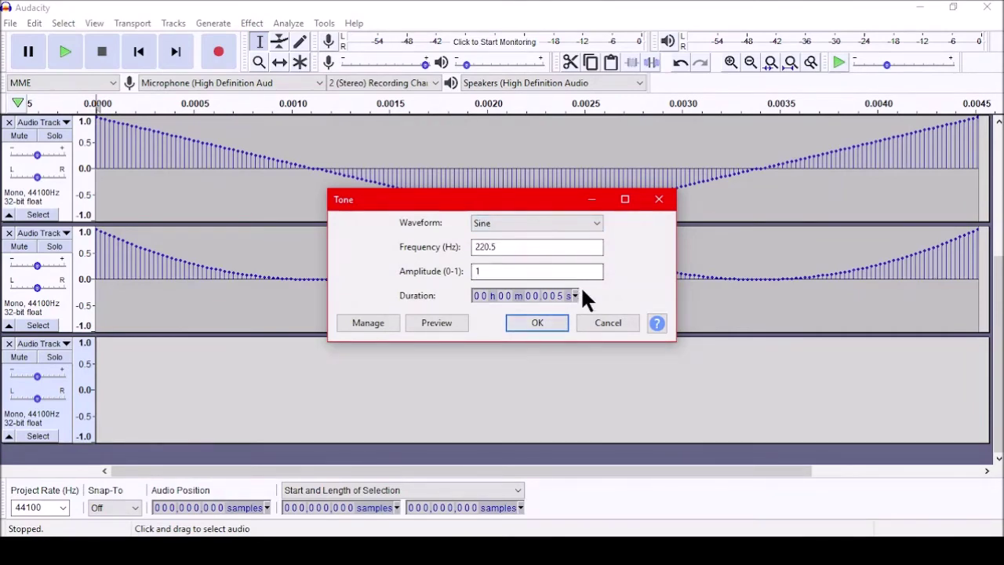
left_click(575, 295)
left_click(536, 132)
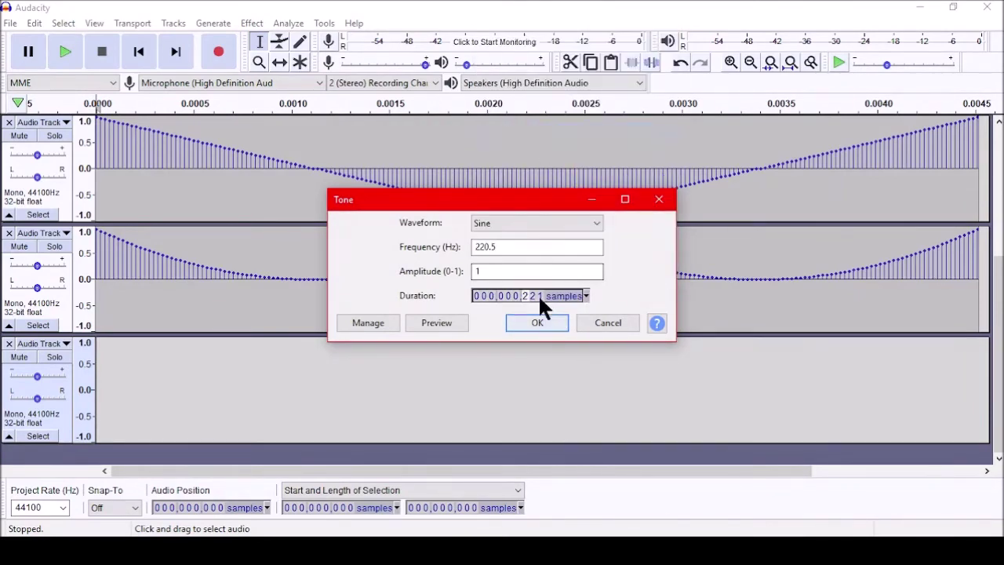
type("200")
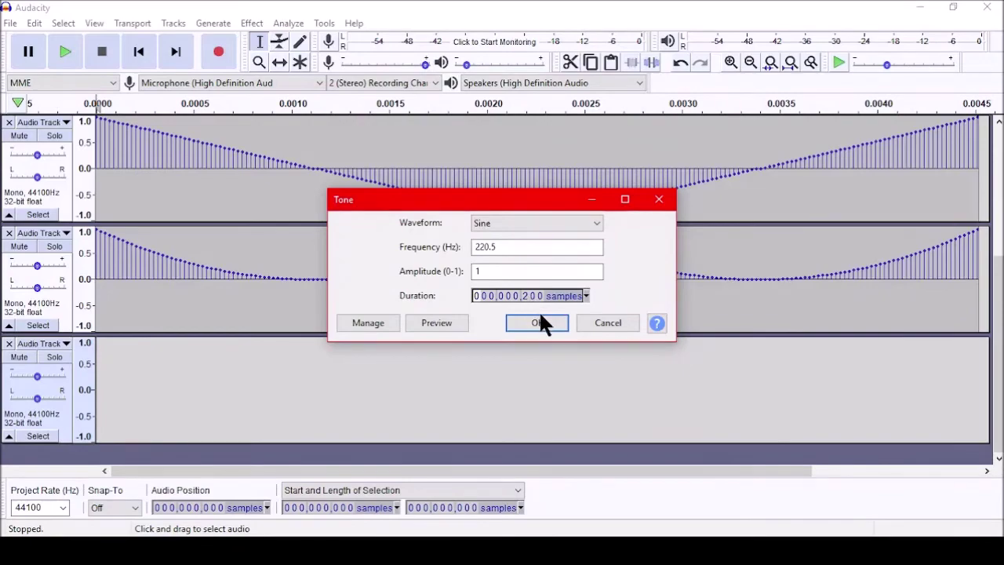
left_click(538, 321)
Step: Place the edit point at about 95 samples in the sine track
scroll(345, 377, "down", 3)
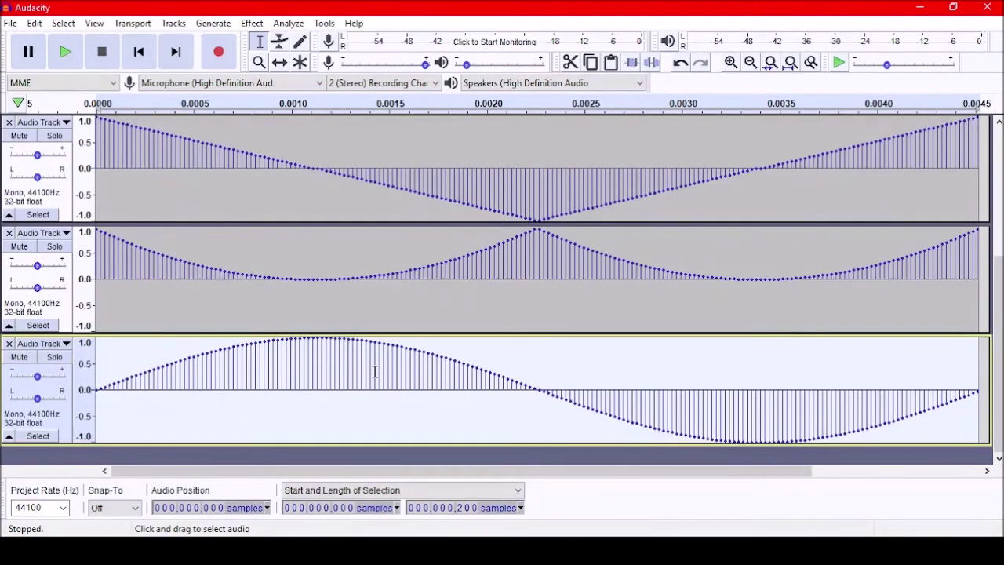
left_click(516, 366)
scroll(518, 313, "up", 3)
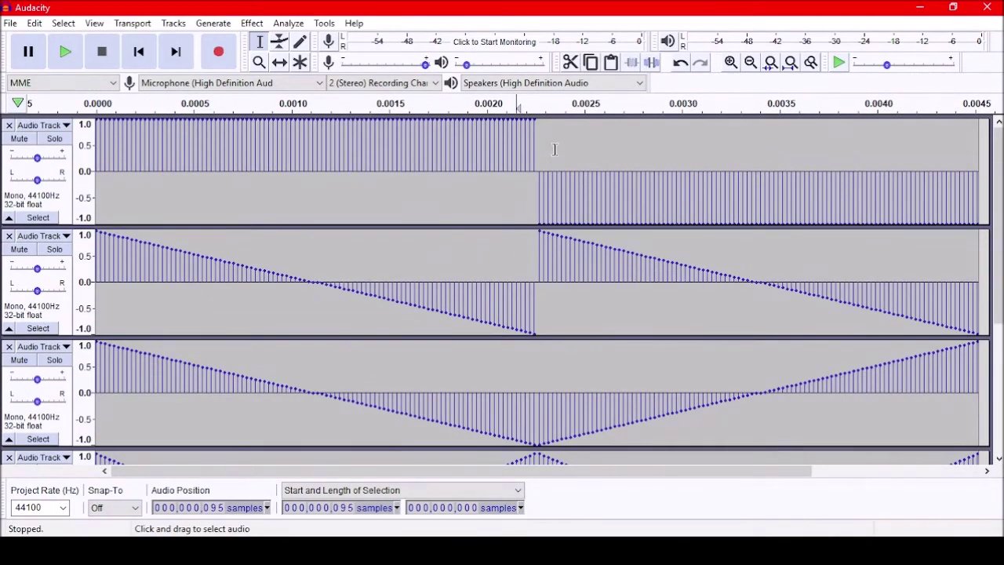
Step: Place the edit point at 0 samples, the very start of the square track
scroll(590, 272, "down", 3)
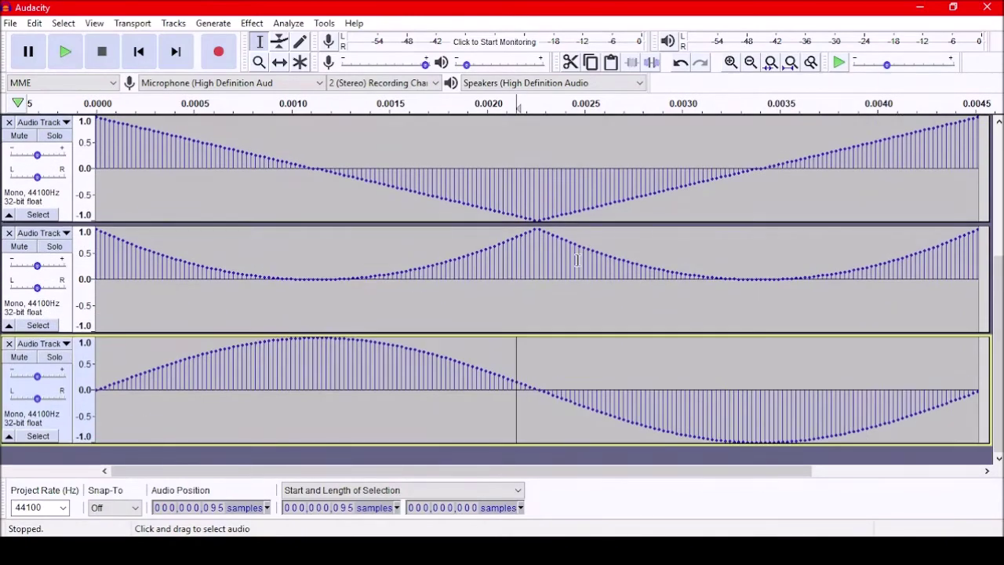
scroll(429, 326, "up", 3)
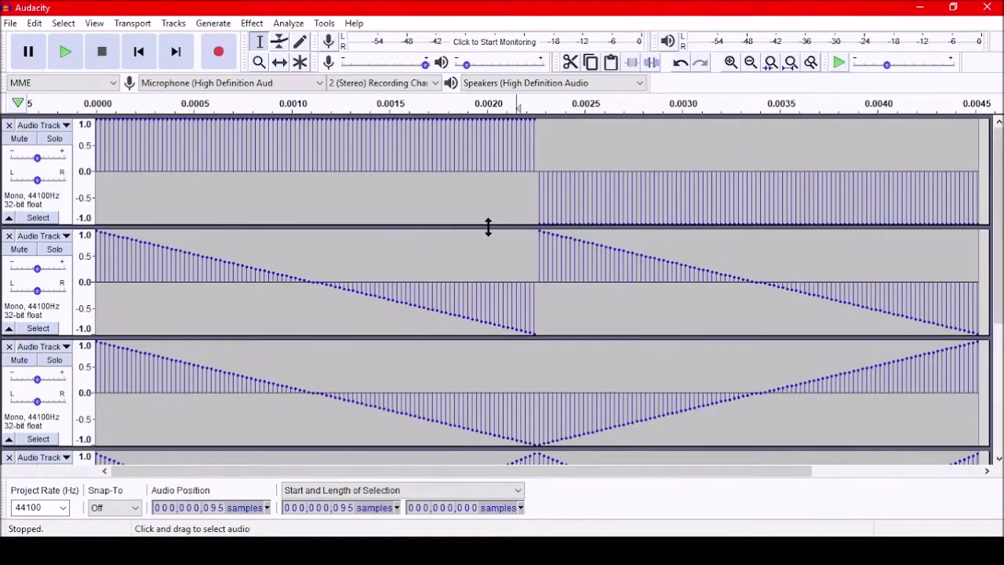
left_click(481, 203)
scroll(206, 240, "down", 3)
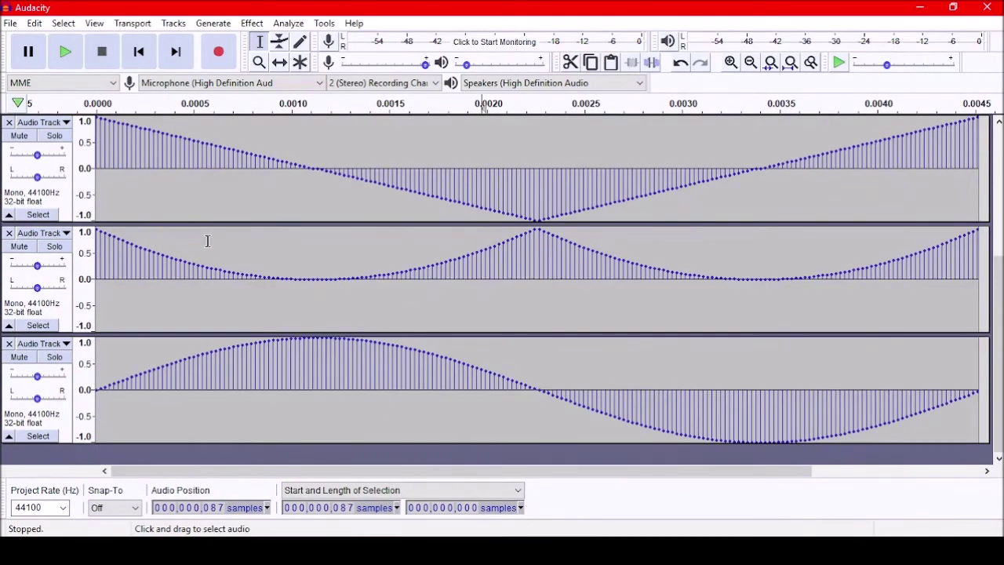
scroll(206, 240, "up", 3)
left_click(98, 206)
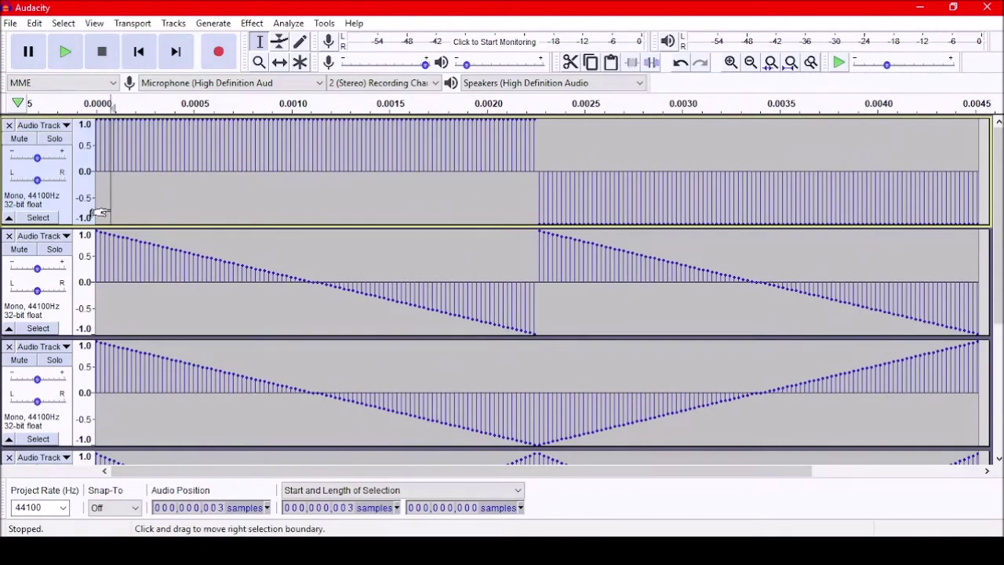
Step: Play all five tracks from the start three times, then select all audio with Ctrl+A
left_click(66, 52)
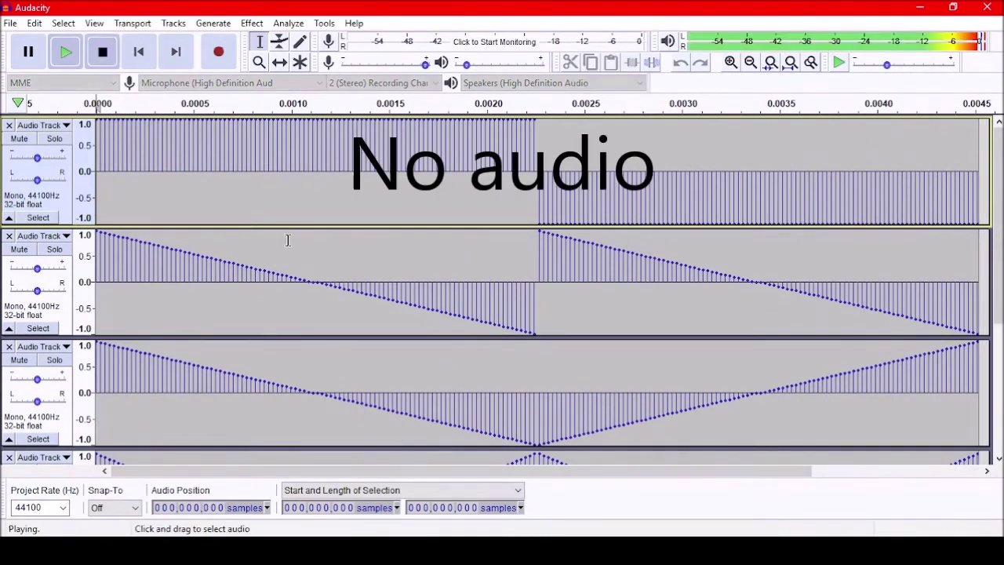
left_click(66, 48)
left_click(65, 49)
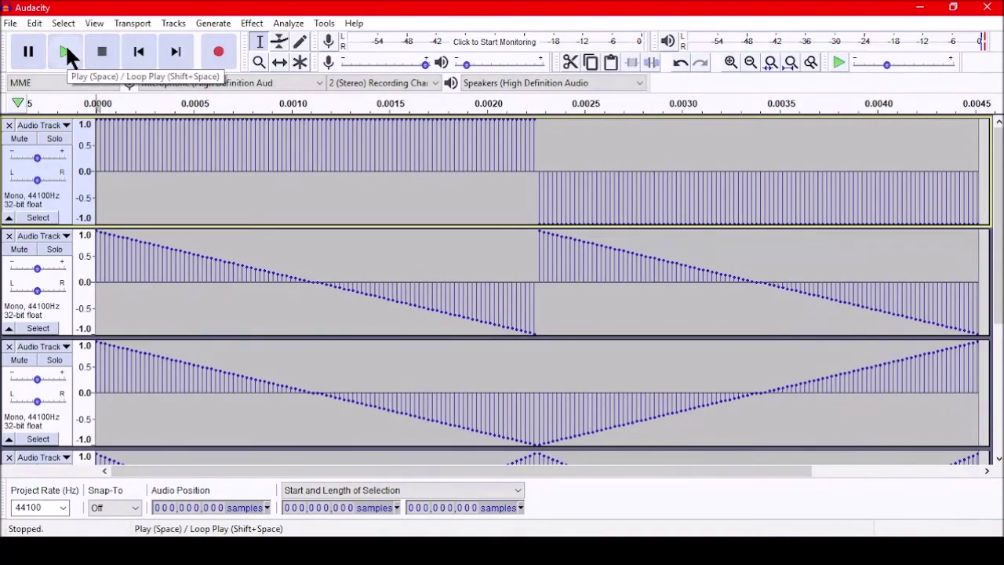
scroll(328, 212, "down", 3)
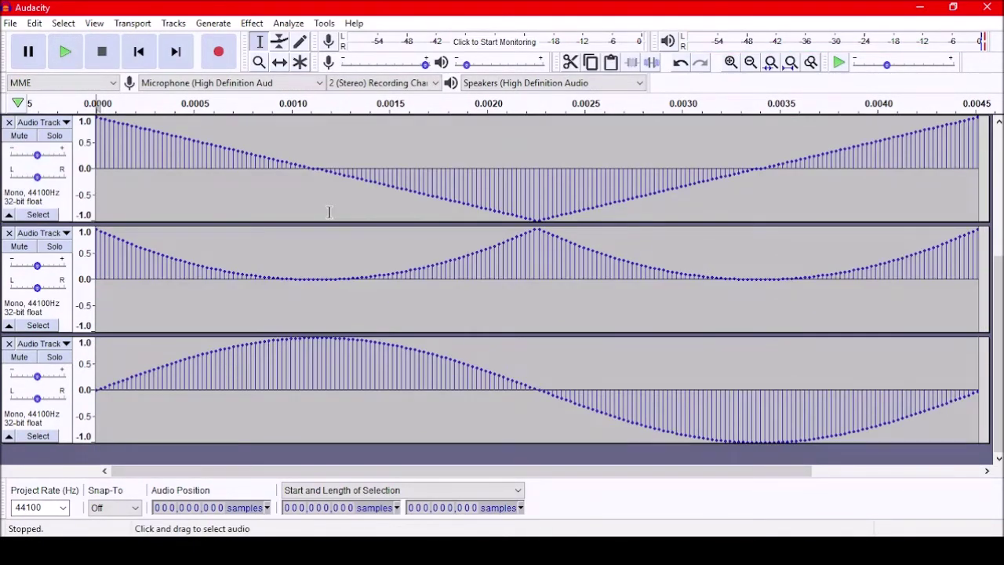
scroll(311, 222, "up", 3)
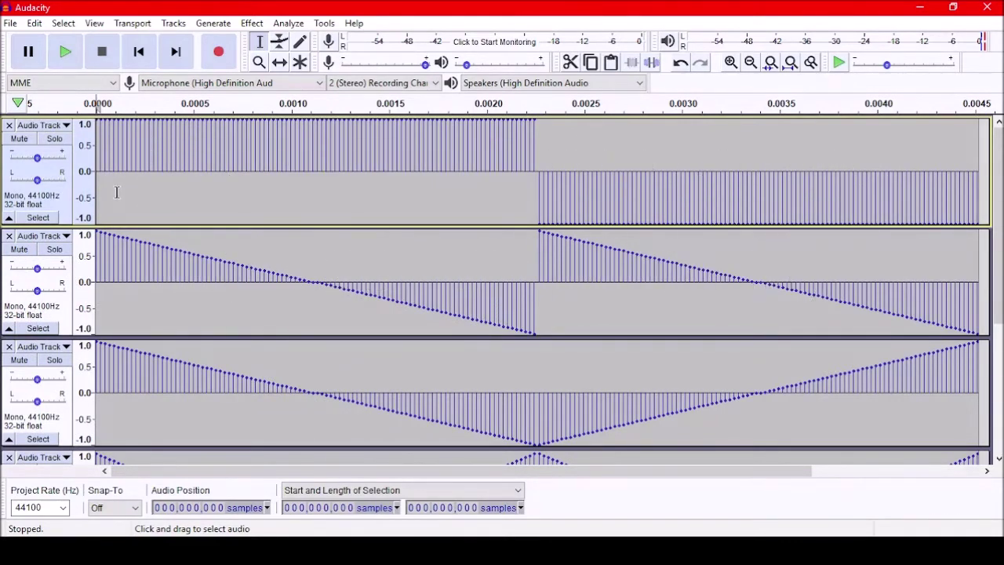
key("ctrl+a")
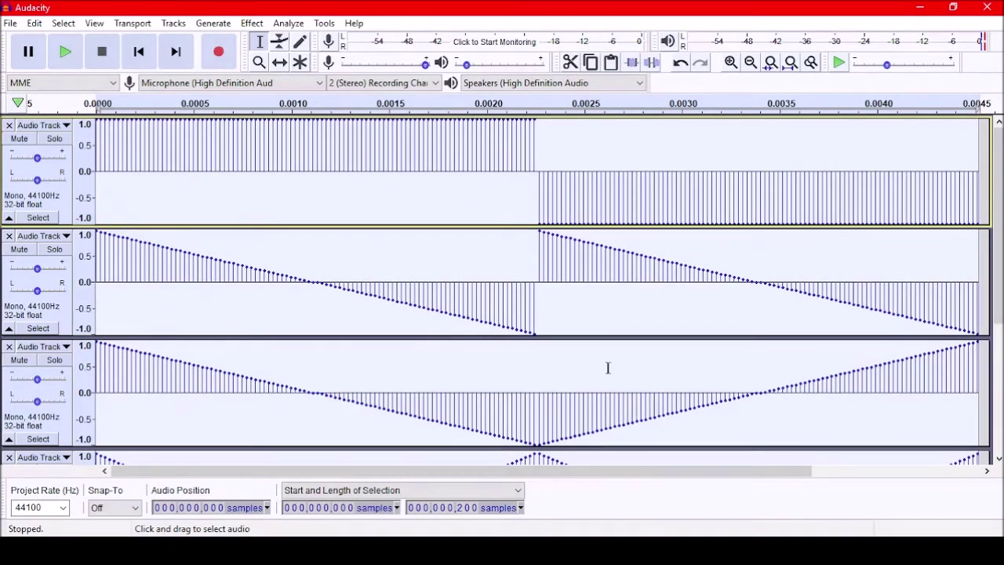
Step: Paste a copy of every track's audio after its end, doubling each track's length
left_click_drag(589, 474, 858, 529)
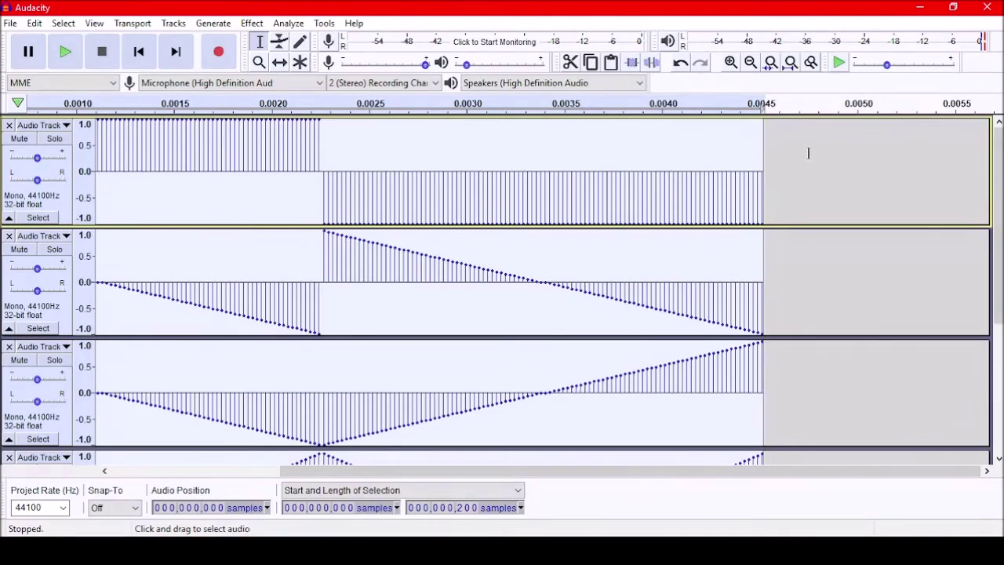
left_click(768, 148)
key("End")
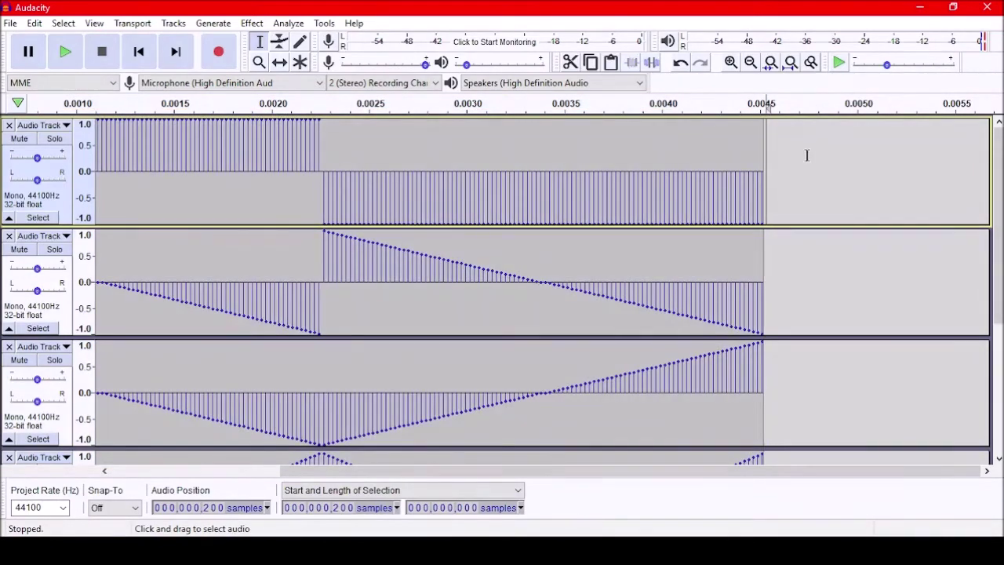
key("ctrl+r")
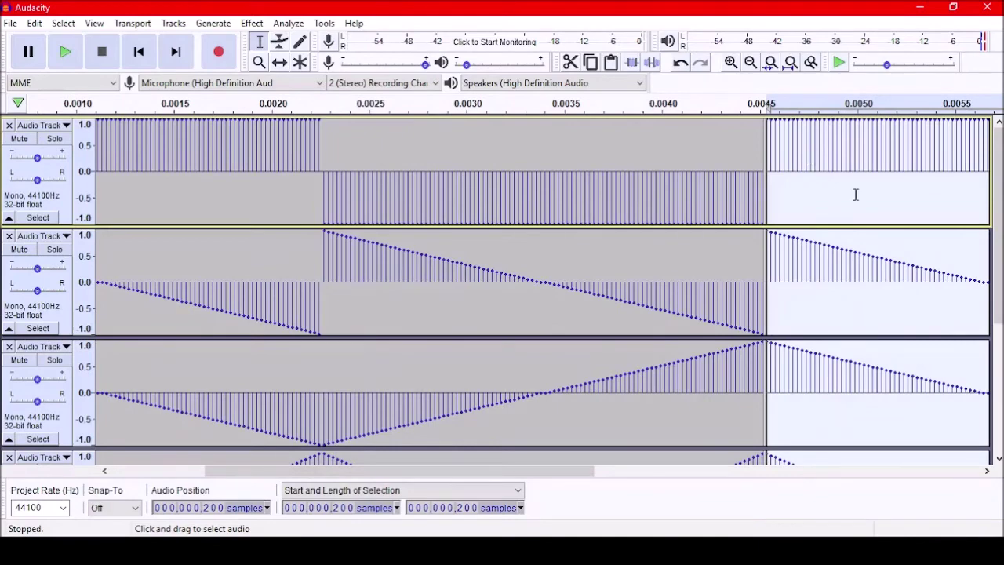
left_click(877, 212)
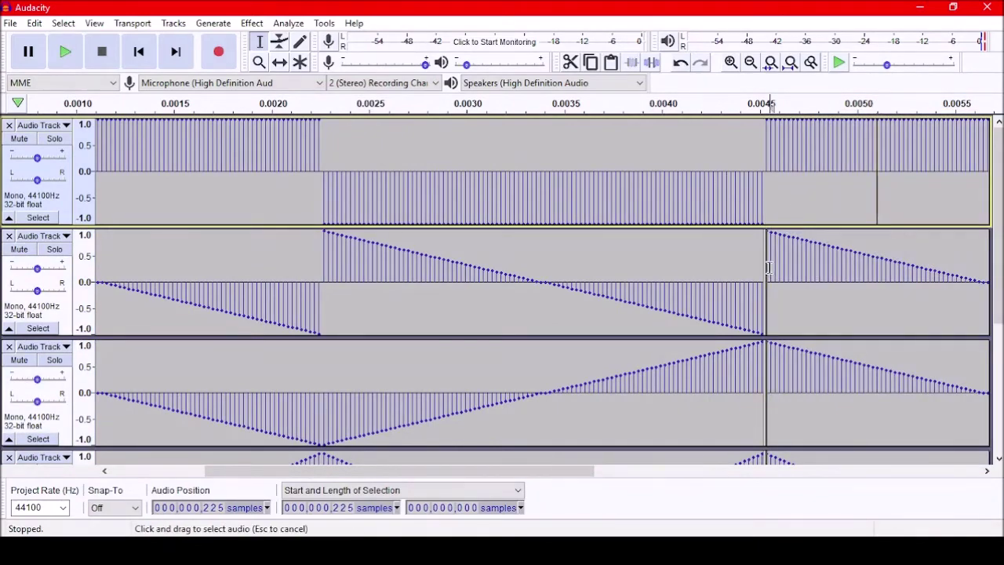
Step: Join the pasted clips to the originals in the triangle, parabolic and sine tracks
left_click(810, 286)
scroll(801, 284, "down", 2)
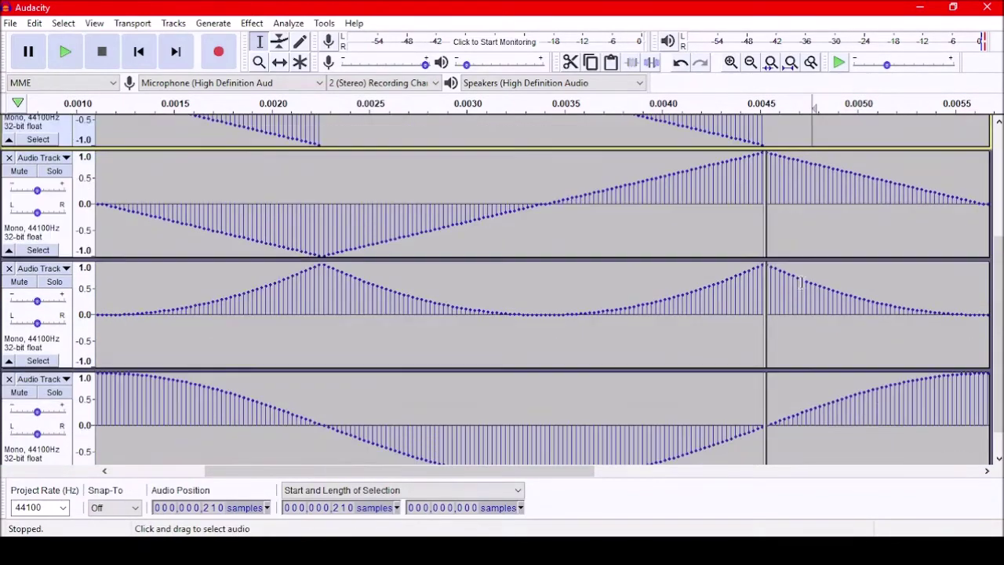
left_click(768, 230)
left_click(767, 309)
scroll(767, 313, "down", 1)
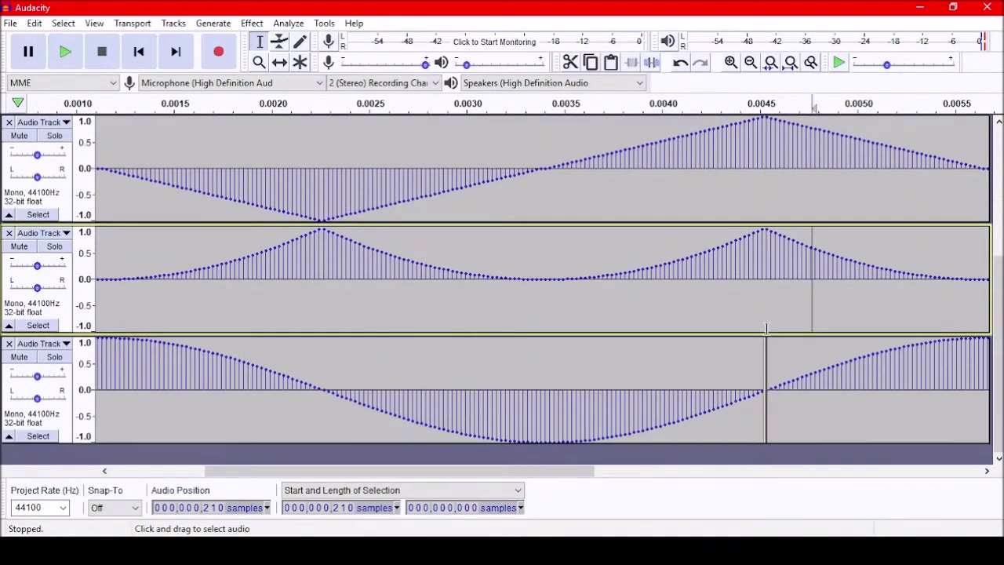
left_click(768, 369)
left_click(634, 298)
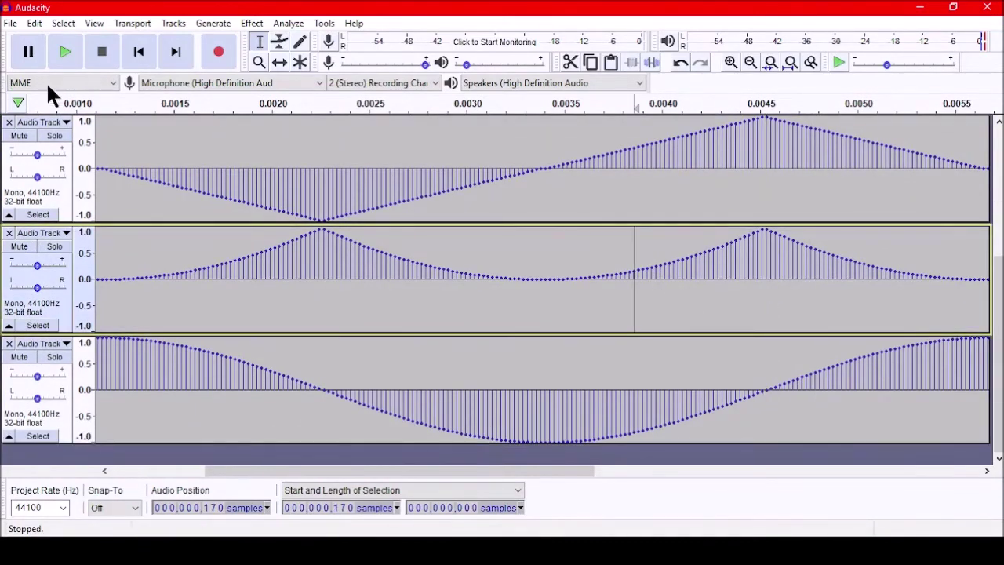
scroll(98, 110, "right", 5)
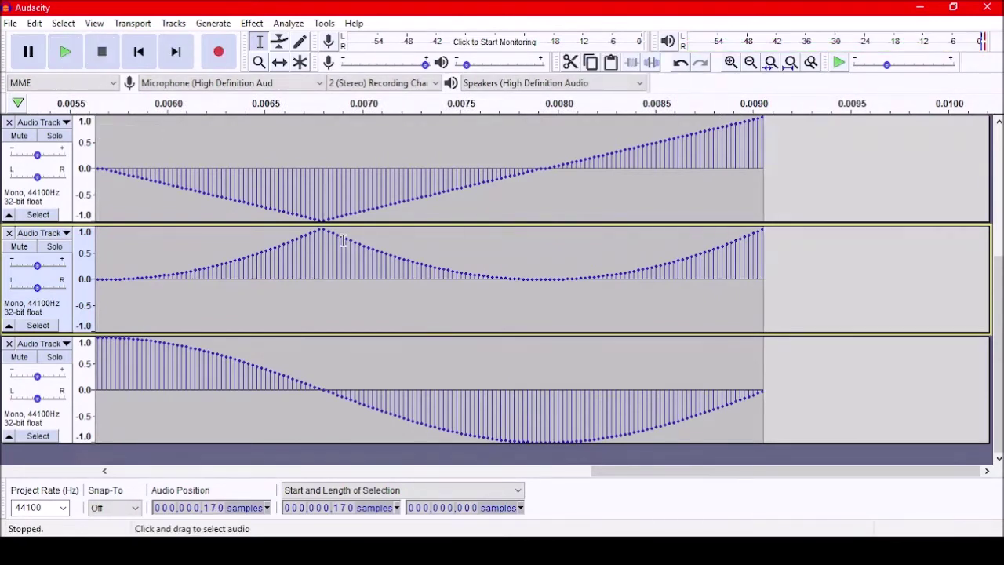
scroll(343, 241, "up", 4)
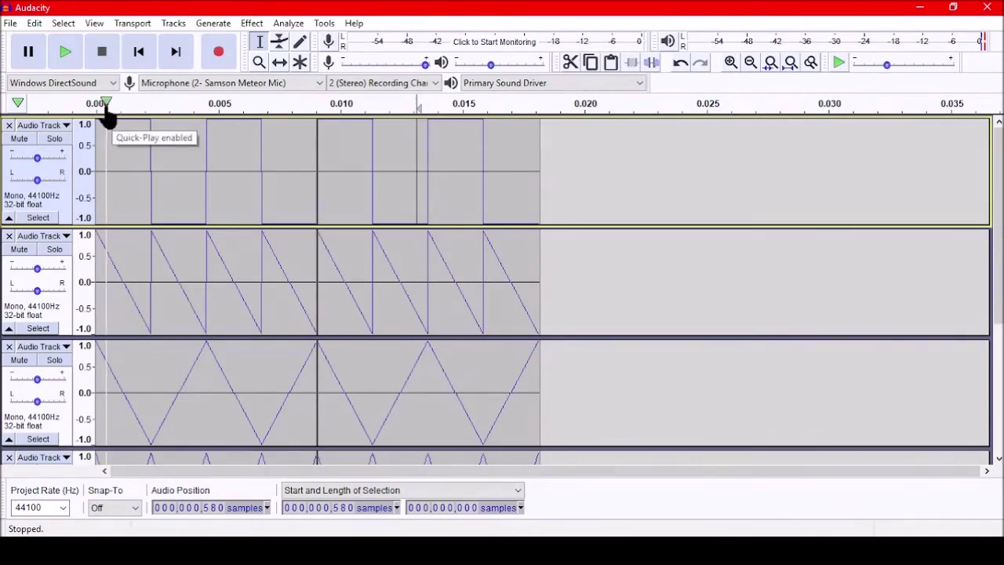
Step: Quick-Play from the ruler start and zoom to fit the full ~1.16 s of audio
left_click(90, 104)
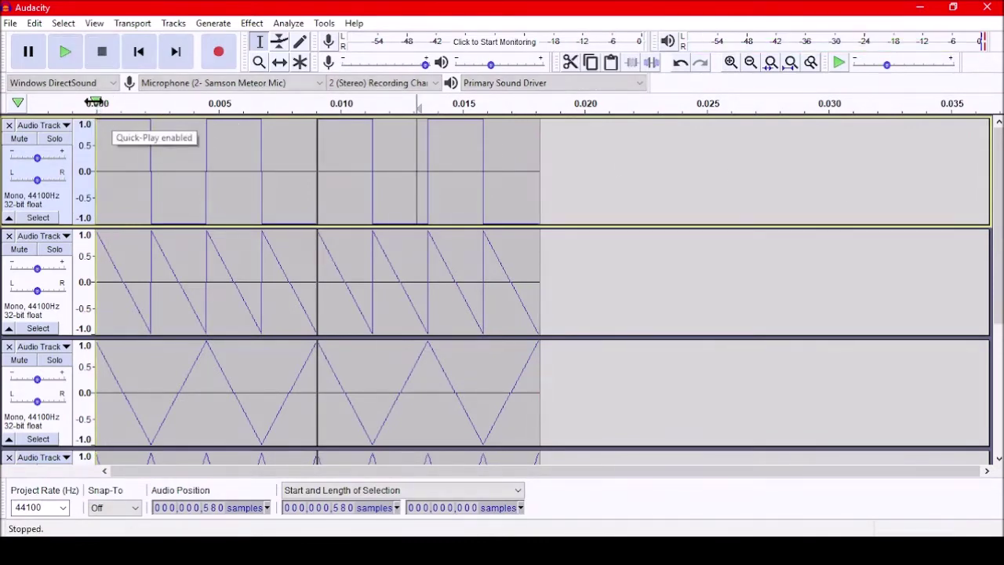
key("ctrl+f")
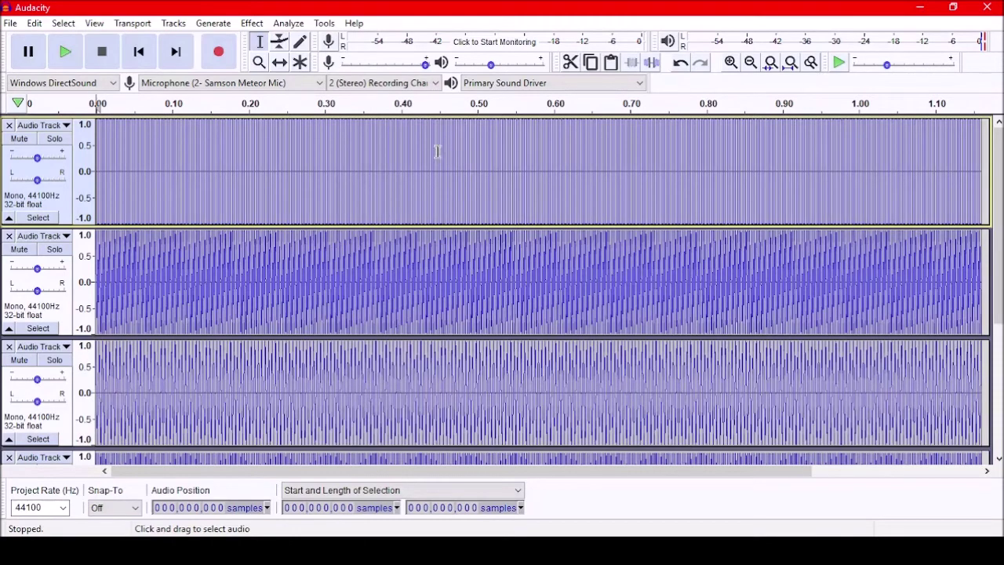
scroll(437, 152, "down", 3)
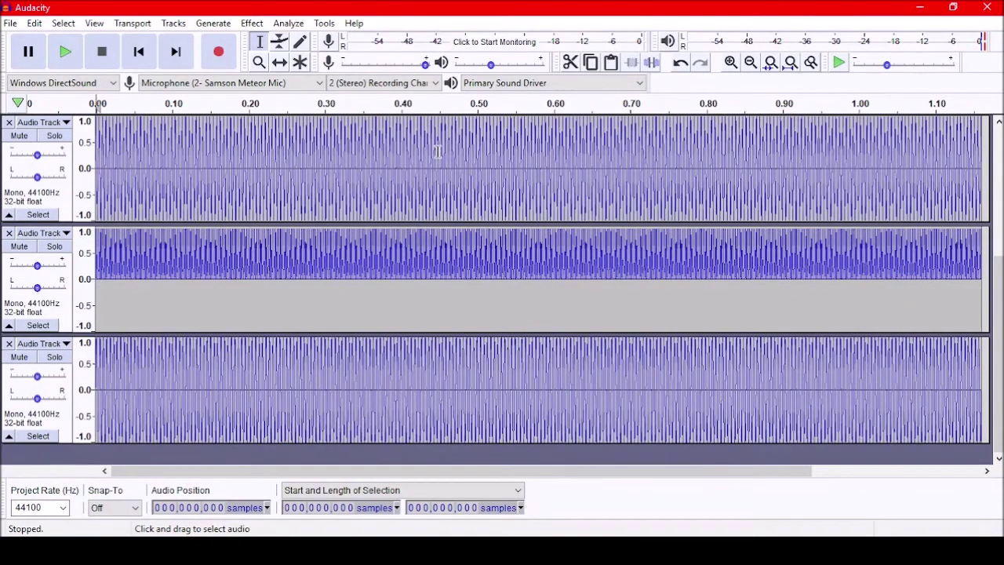
scroll(213, 245, "up", 3)
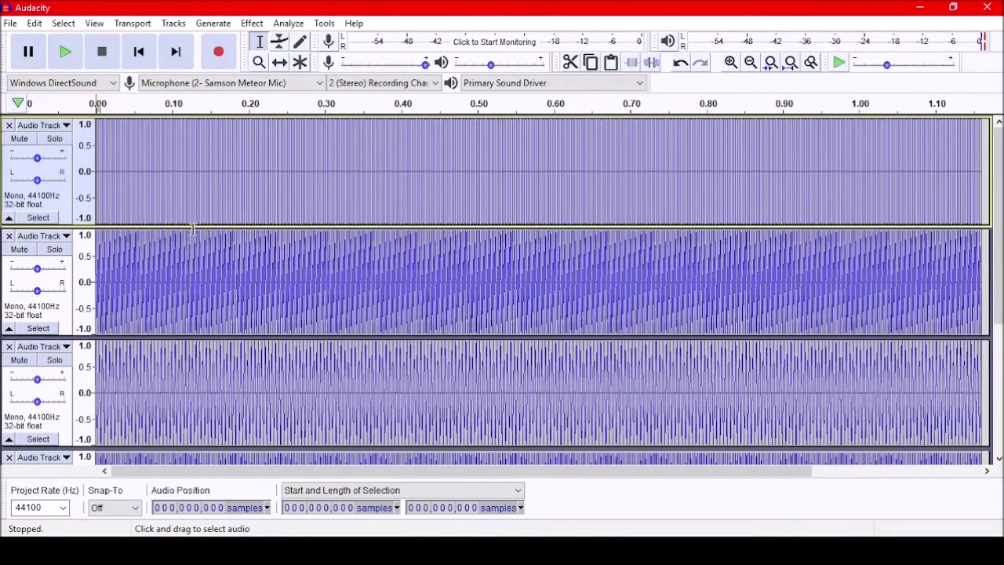
Step: Solo and play the square, sawtooth and third tracks each on their own
left_click(48, 137)
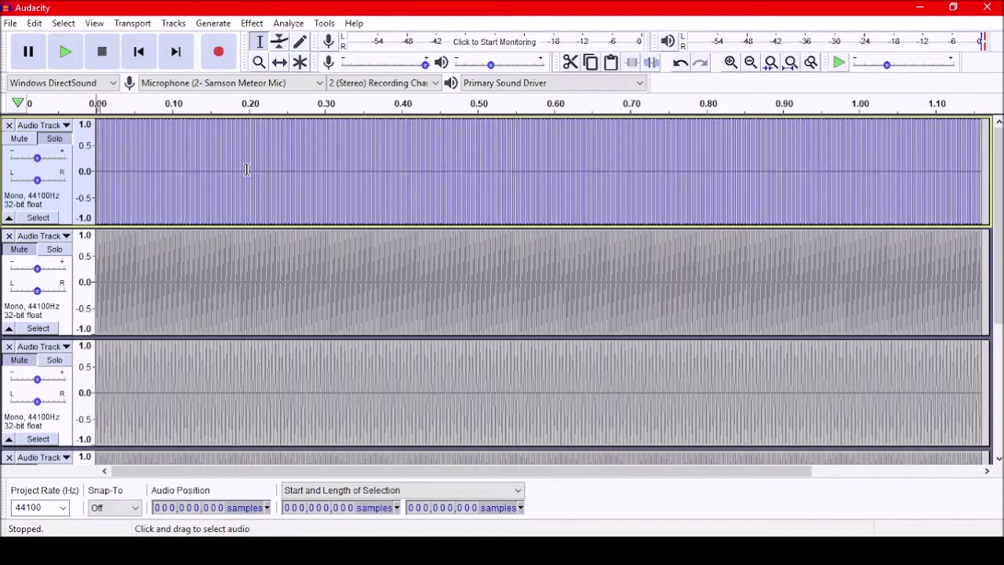
left_click(59, 54)
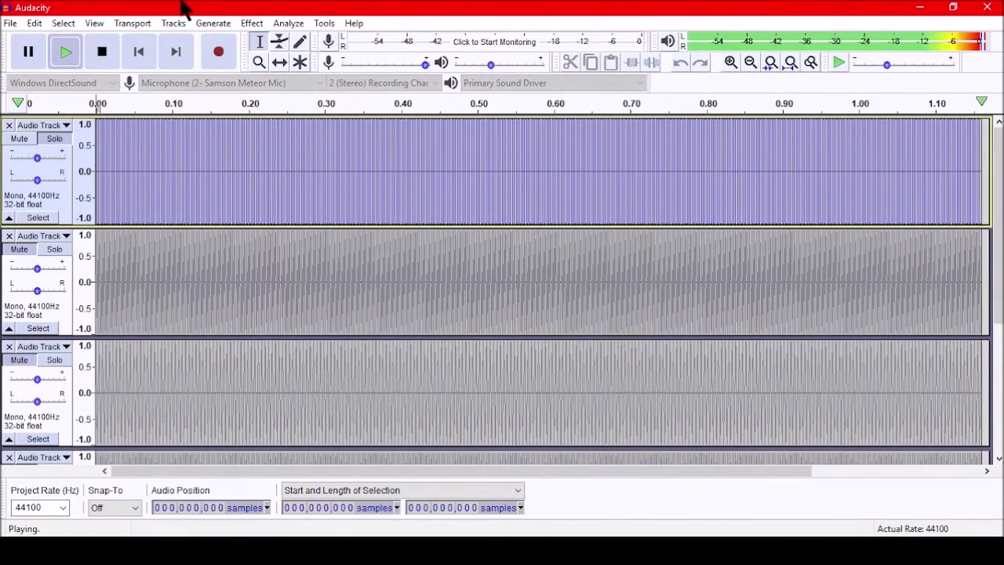
left_click(49, 259)
left_click(71, 59)
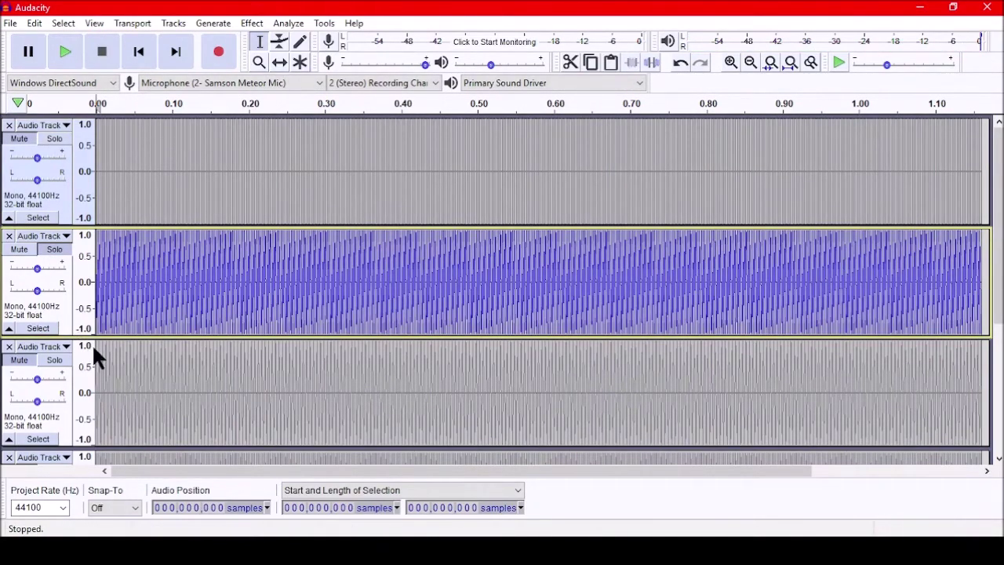
left_click(69, 369)
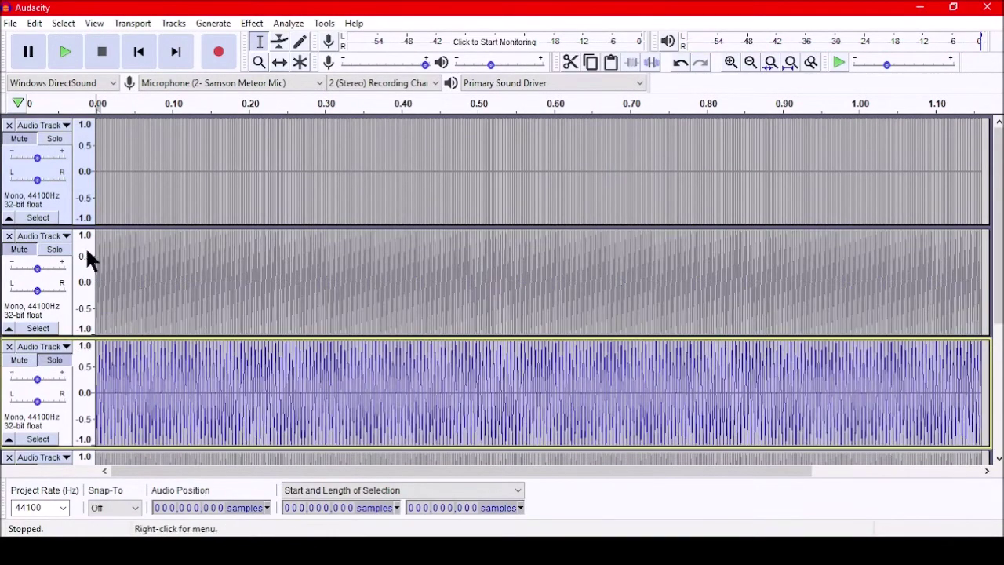
left_click(64, 55)
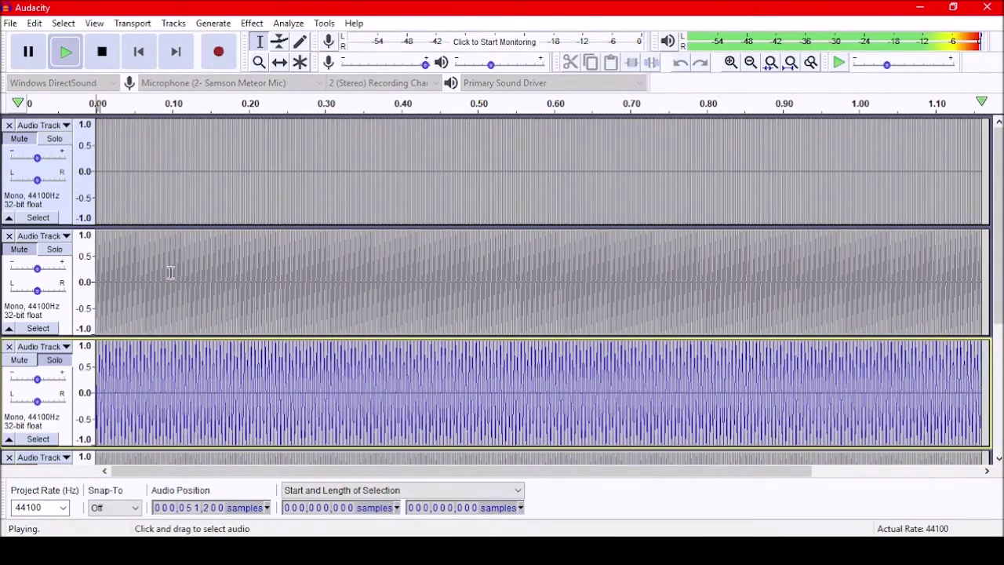
Step: Solo and play the half-height and bottom tracks, then turn Solo off
scroll(168, 269, "down", 3)
left_click(67, 248)
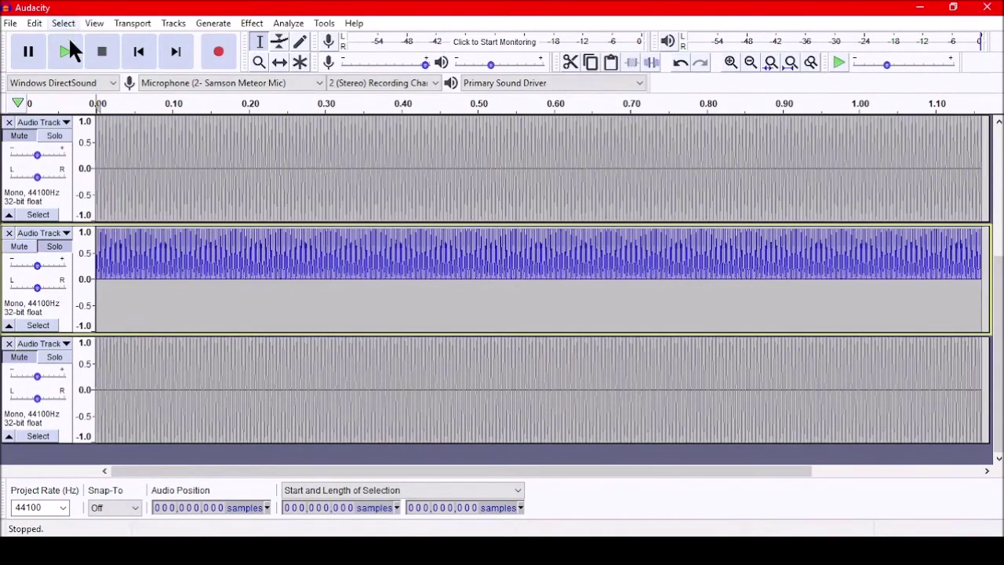
left_click(67, 57)
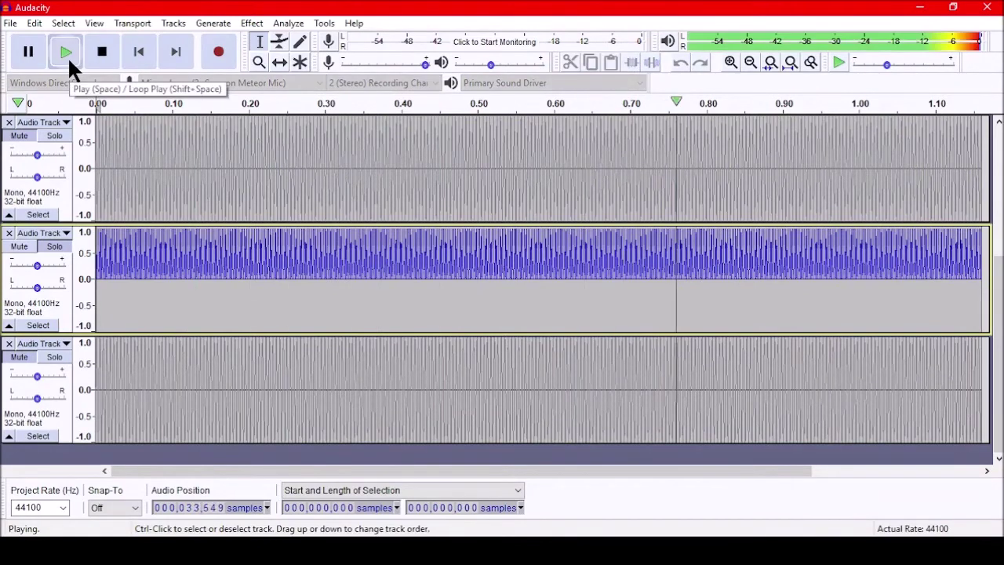
left_click(56, 367)
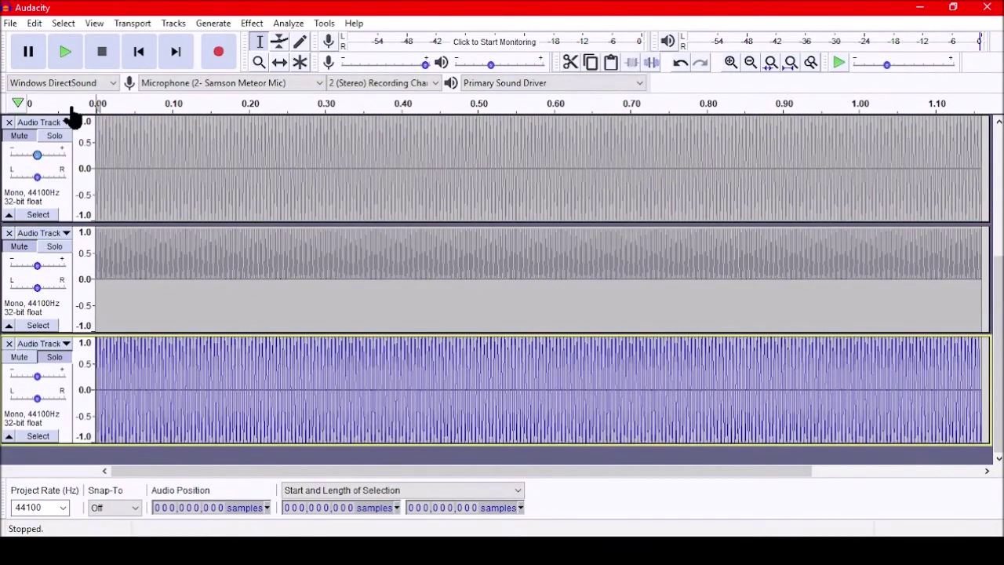
left_click(67, 51)
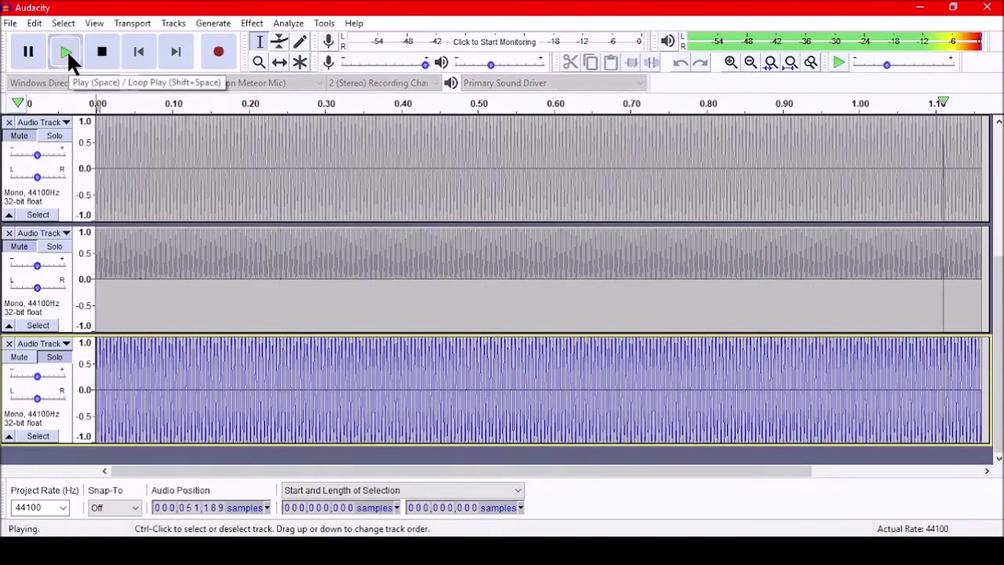
left_click(55, 359)
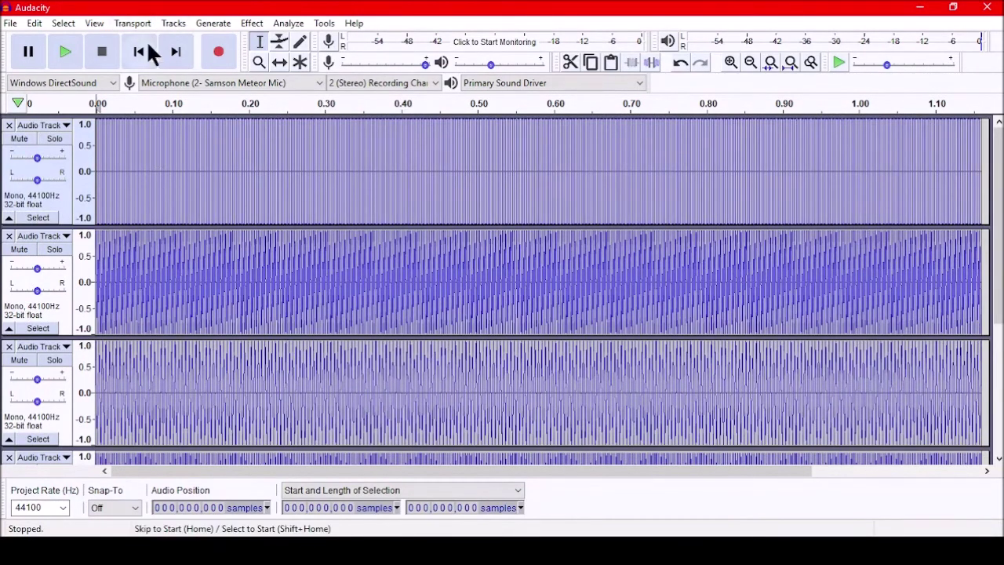
Step: Select the whole half-height clip, open Effect > Amplify on it, and launch Calculator
left_click(169, 161)
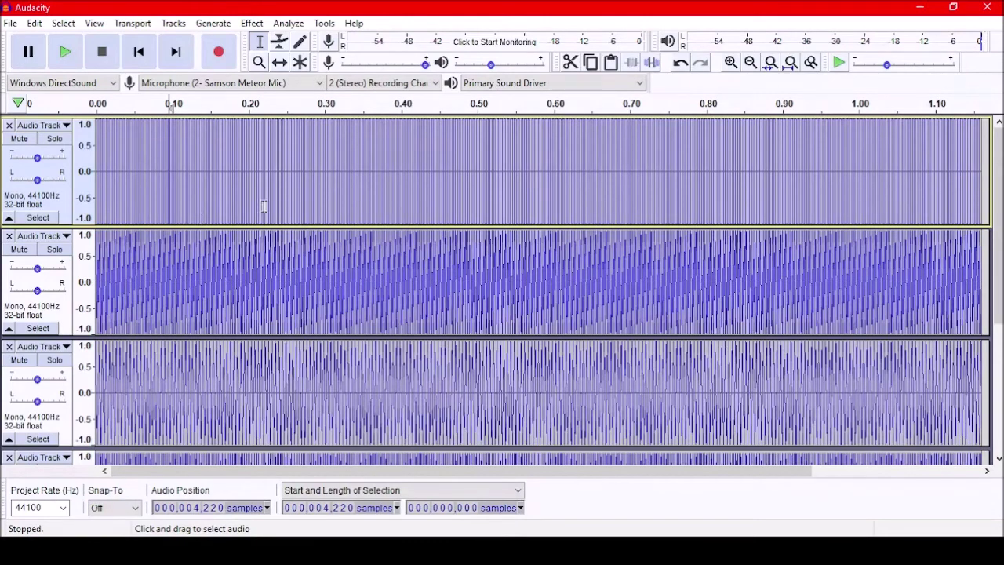
scroll(232, 320, "down", 4)
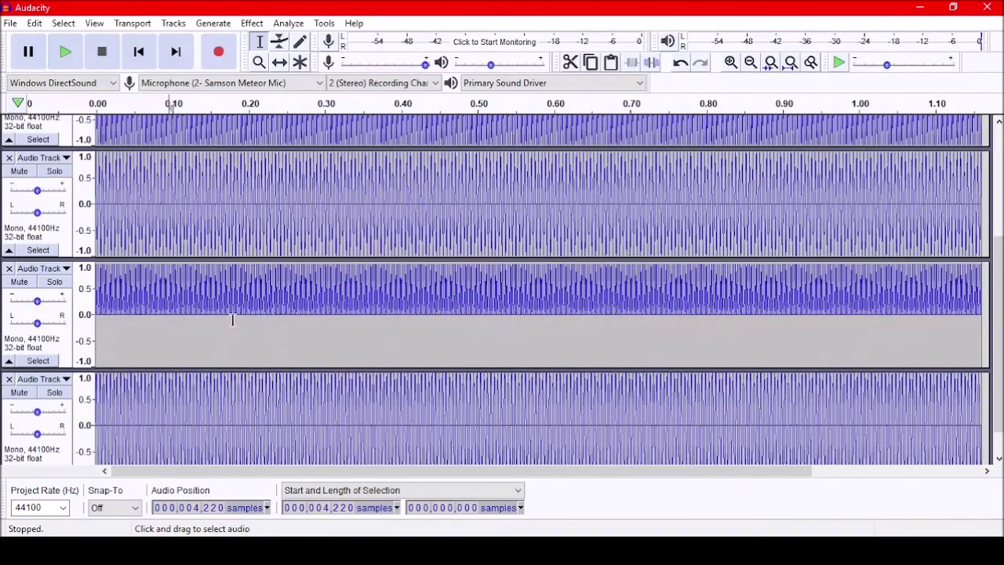
left_click(124, 291)
double_click(114, 297)
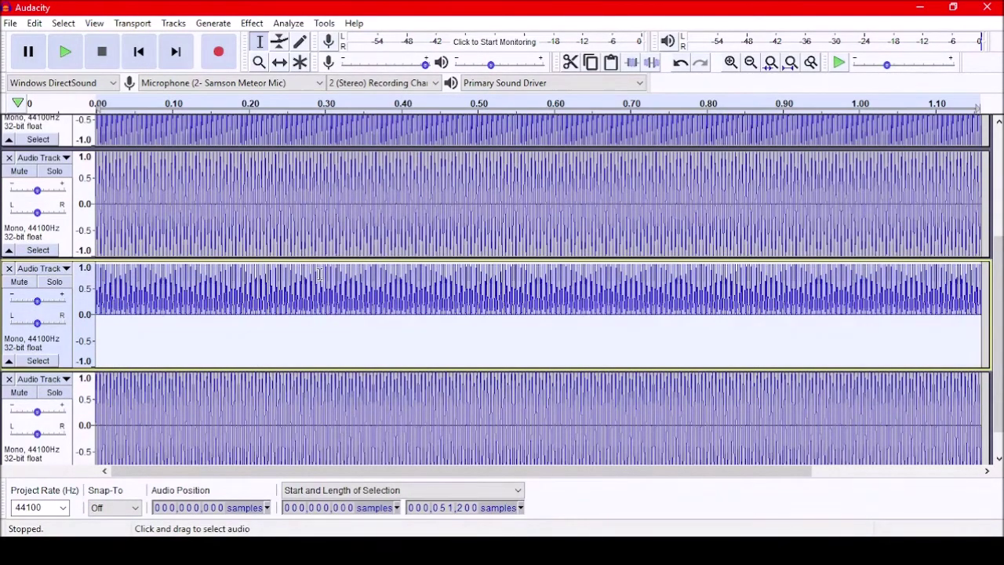
left_click(220, 25)
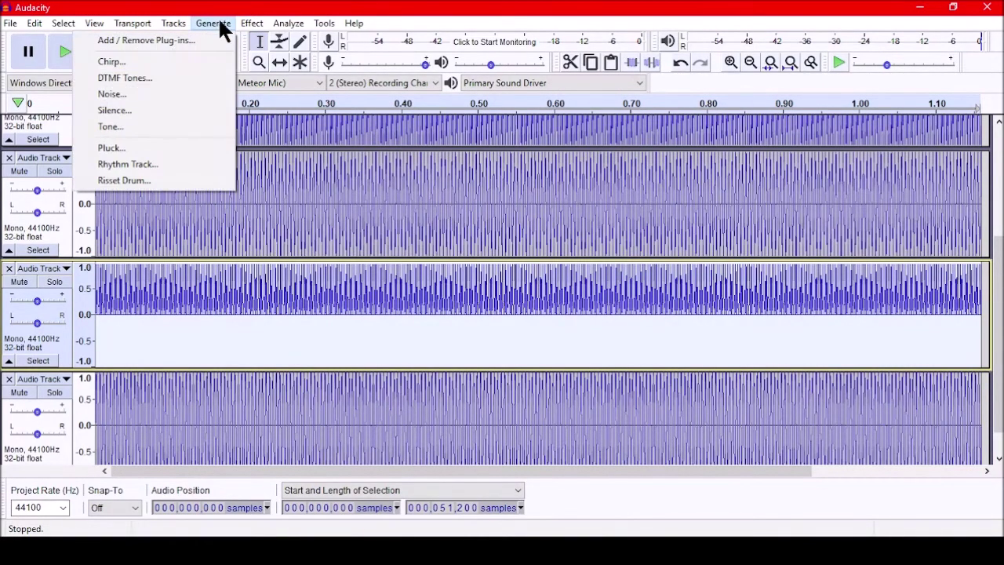
mouse_move(245, 28)
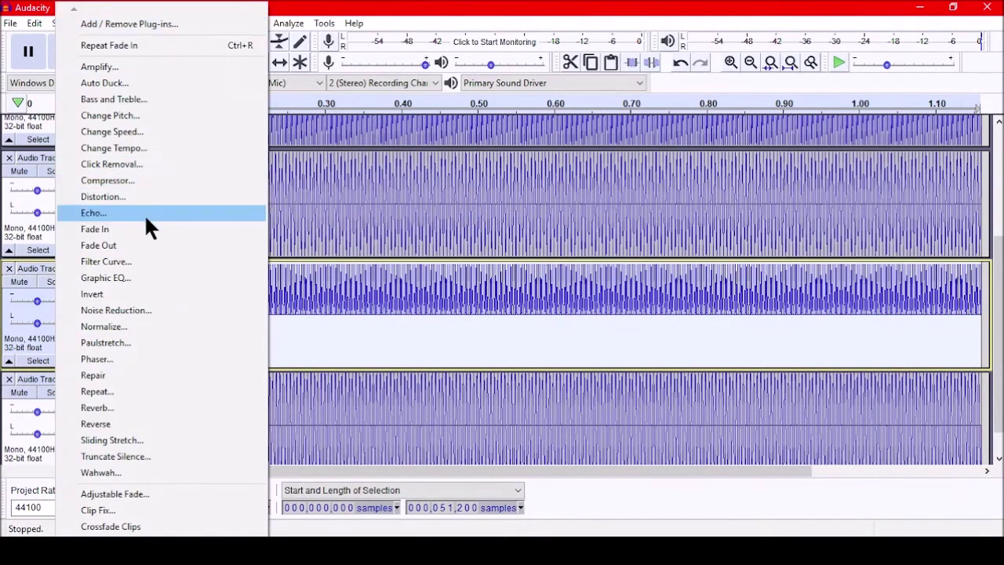
left_click(130, 66)
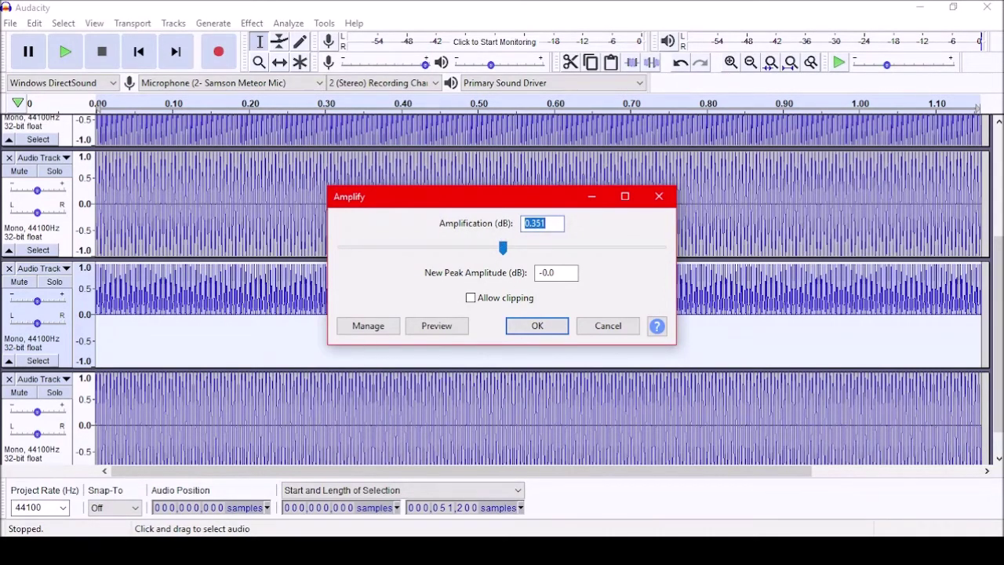
left_click(259, 553)
Step: Compute 20 × log(0.5) = -6.0206 in the scientific calculator
left_click_drag(673, 84, 151, 95)
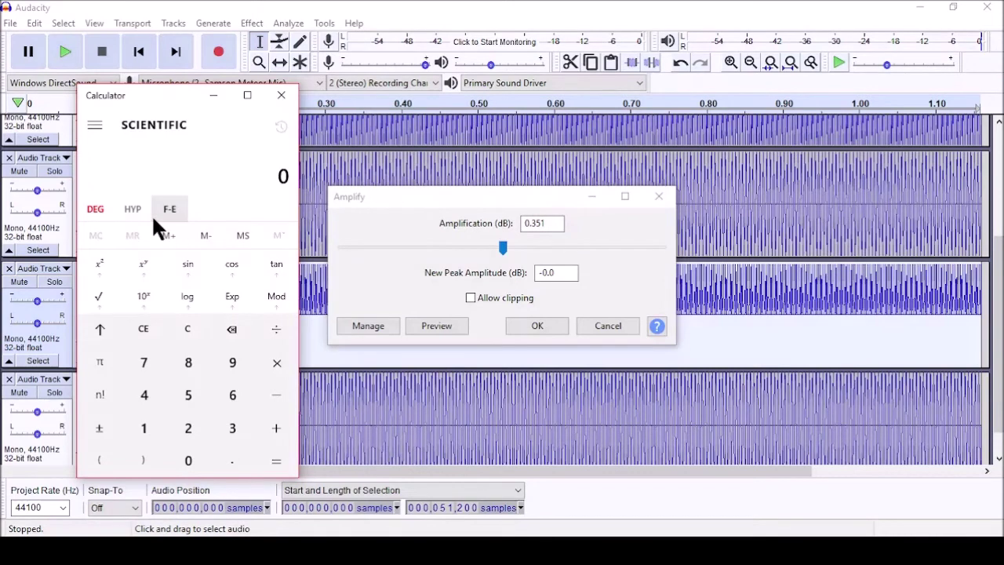
type(".5")
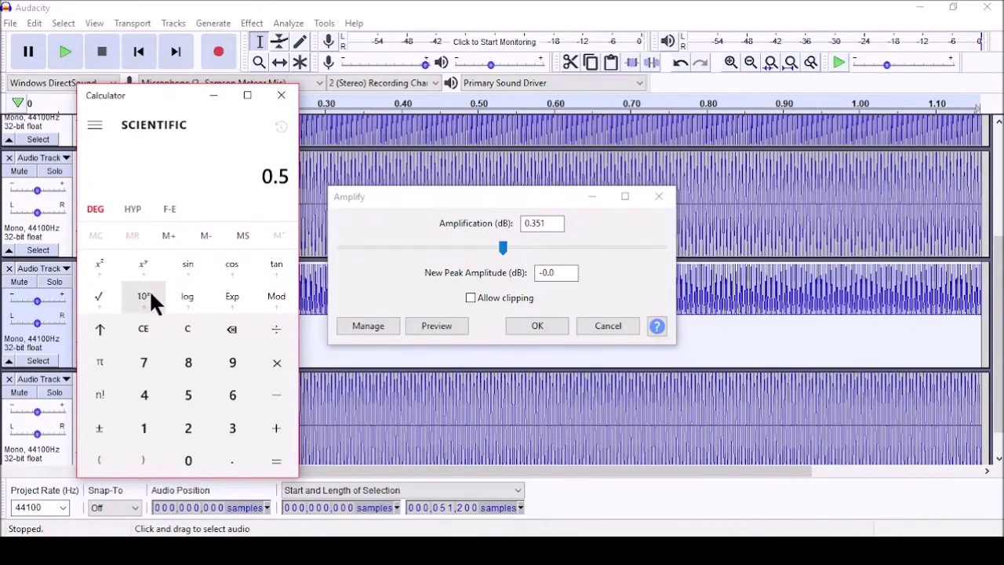
left_click(149, 297)
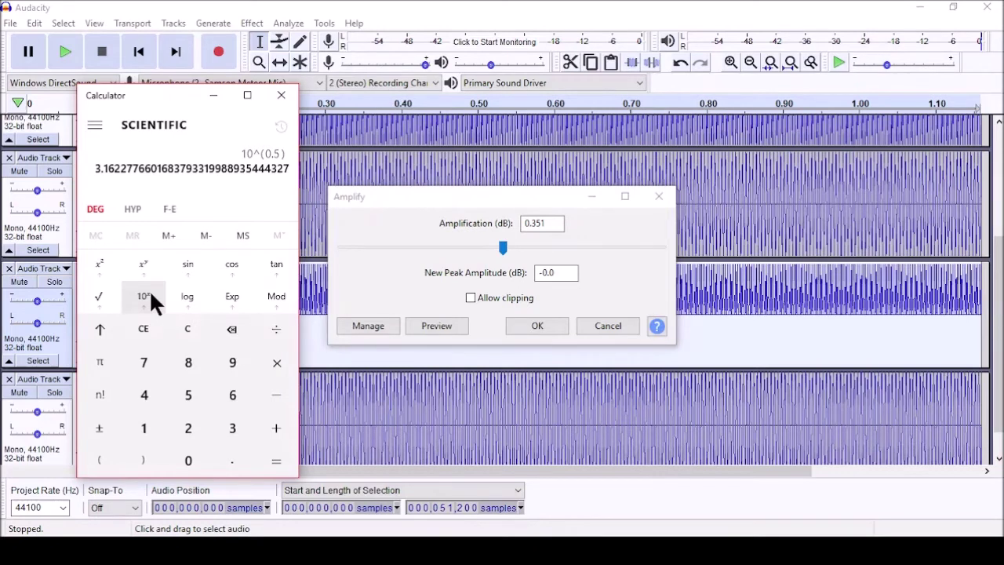
type("0.5")
left_click(181, 298)
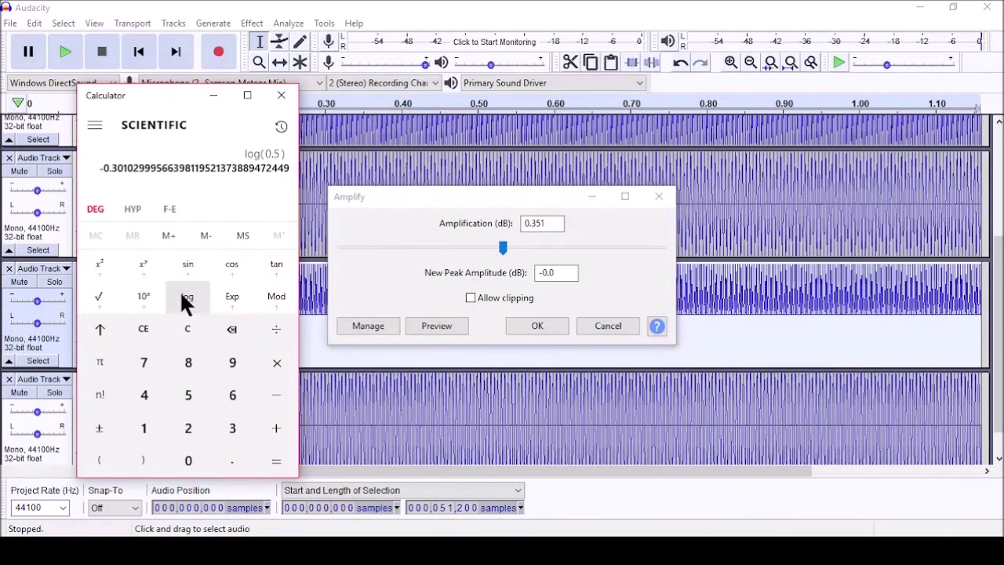
type("*20")
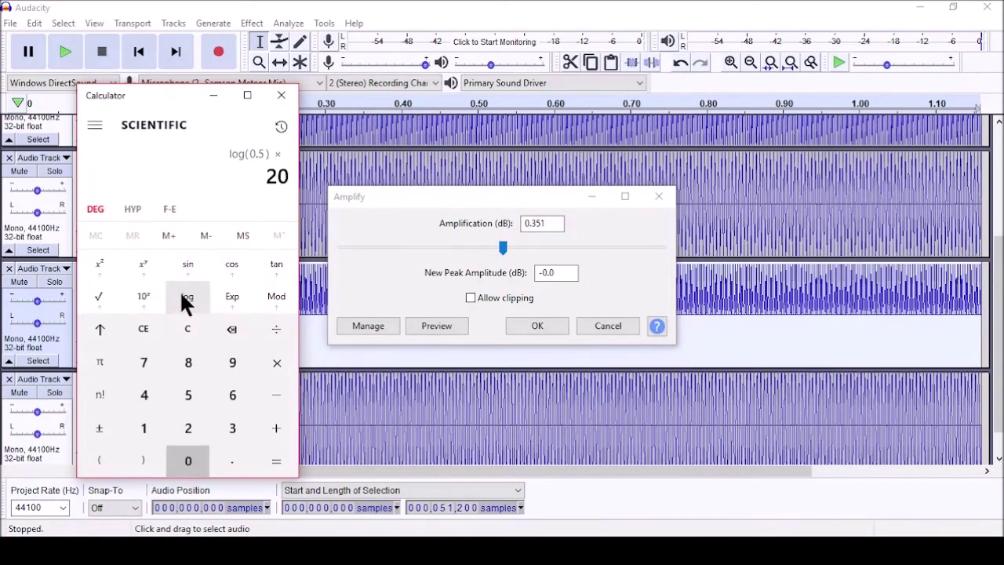
key("Return")
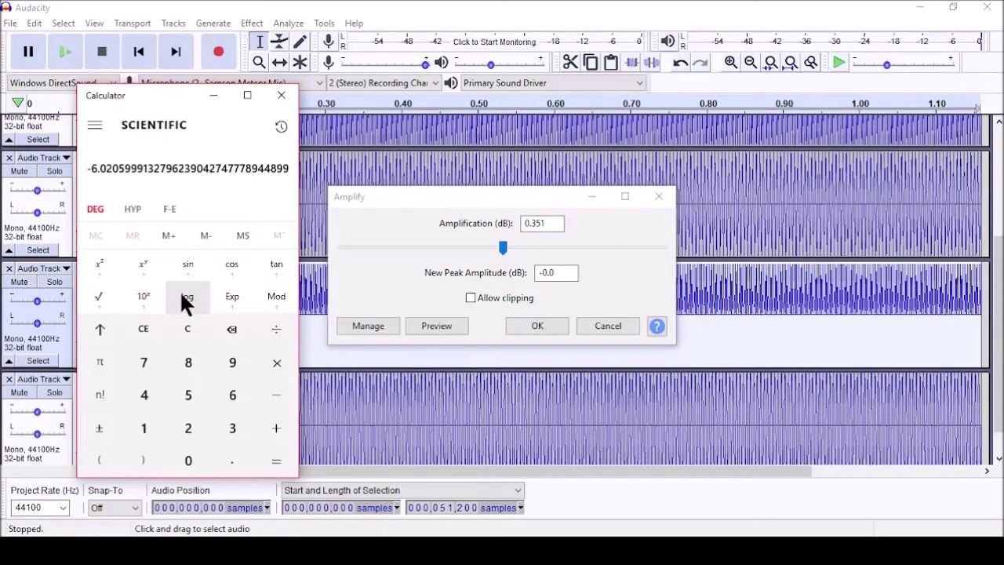
Step: Amplify the half-height track by -6.02 dB
left_click_drag(560, 226, 528, 223)
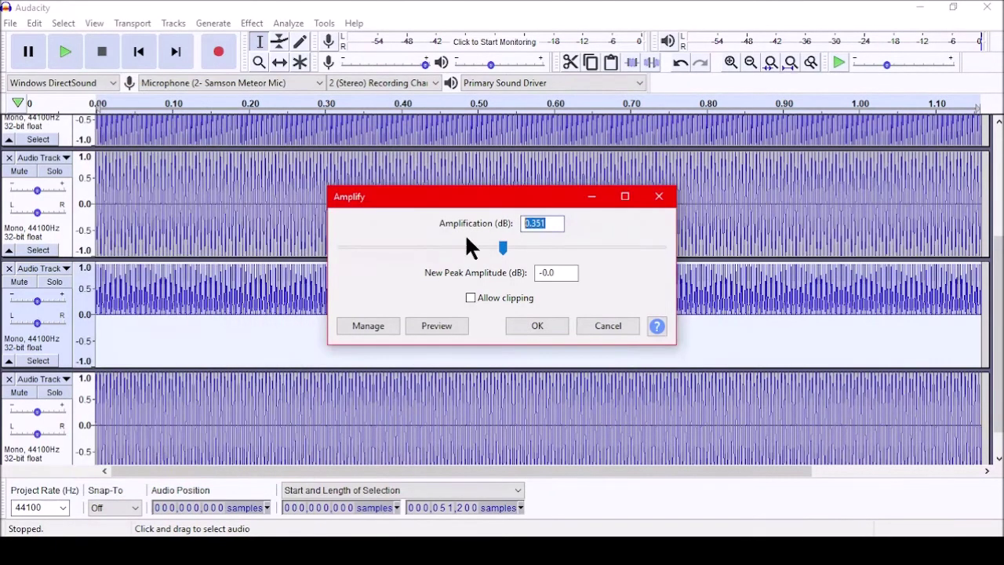
type("-6.02")
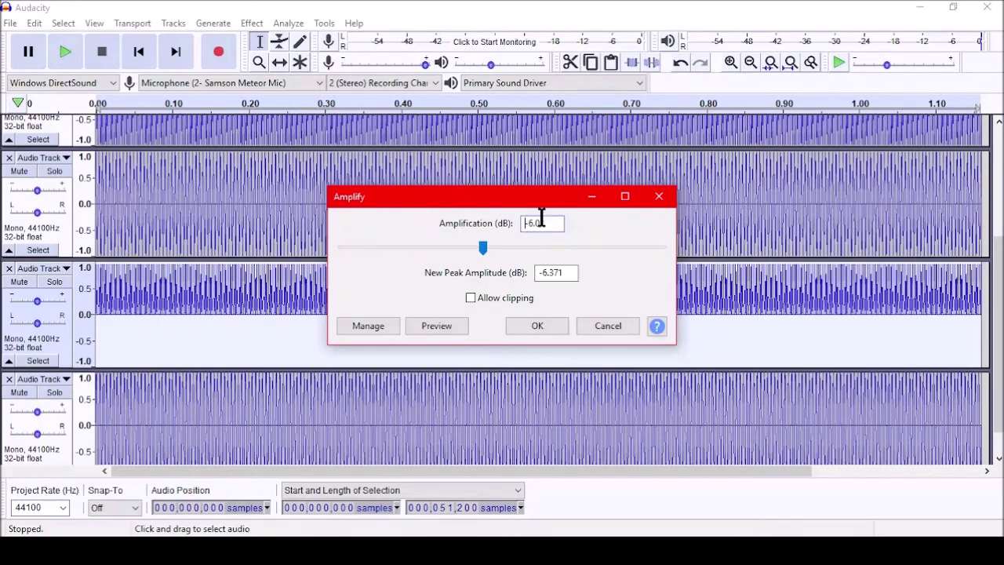
left_click(539, 327)
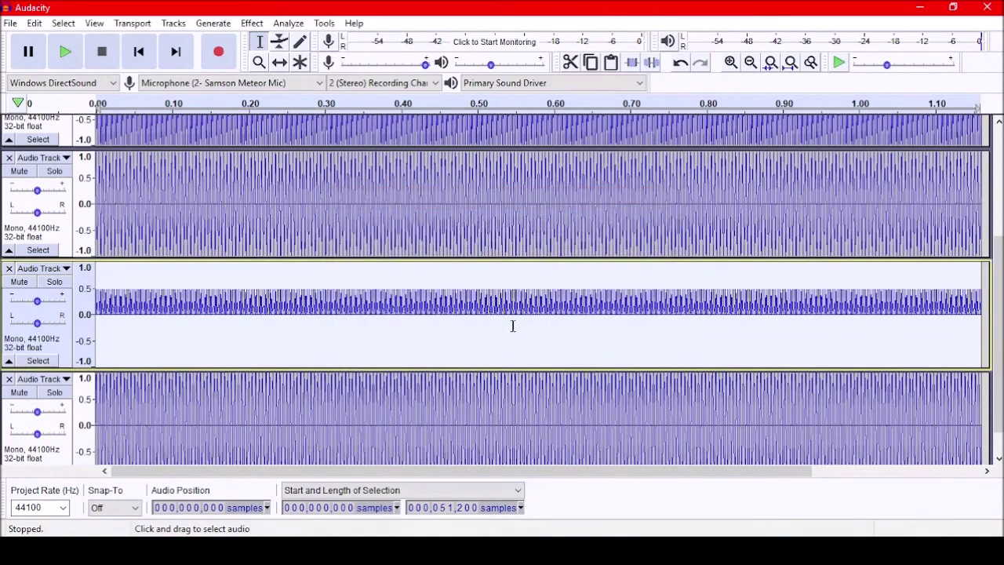
Step: Select all tracks, amplify them by -6.02 dB to ±0.5 peaks, then deselect
left_click(414, 308)
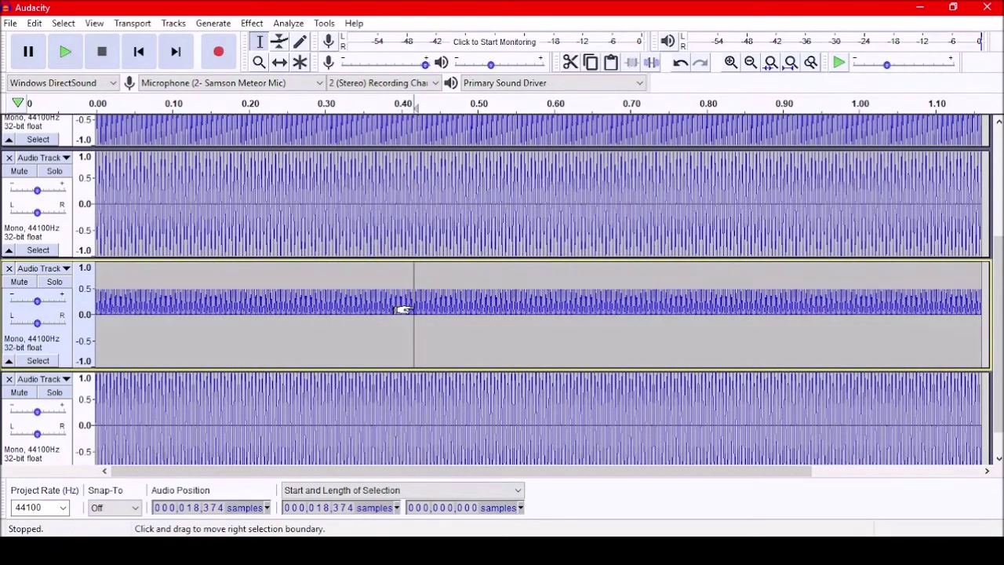
scroll(384, 278, "down", 2)
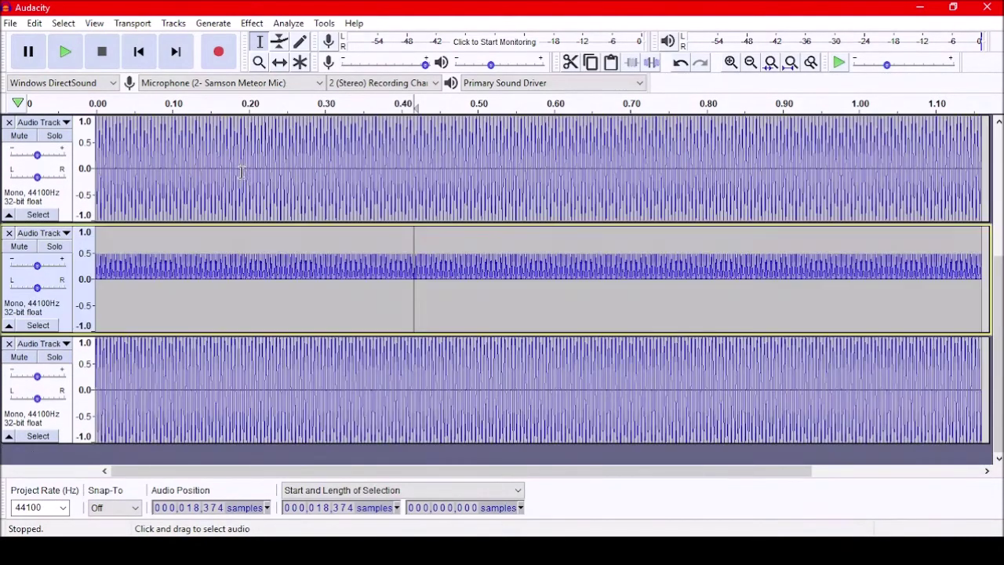
left_click(224, 265)
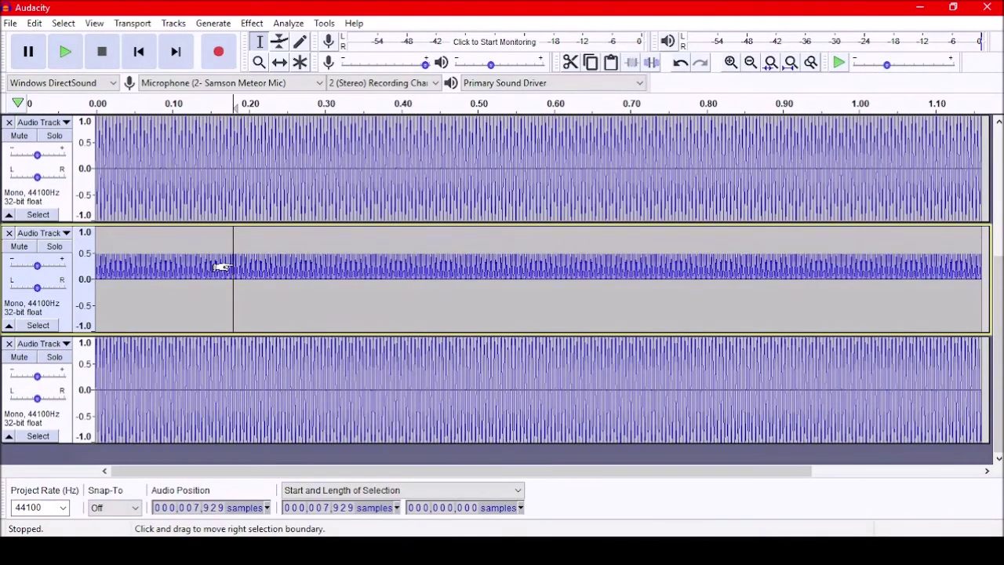
key("ctrl+a")
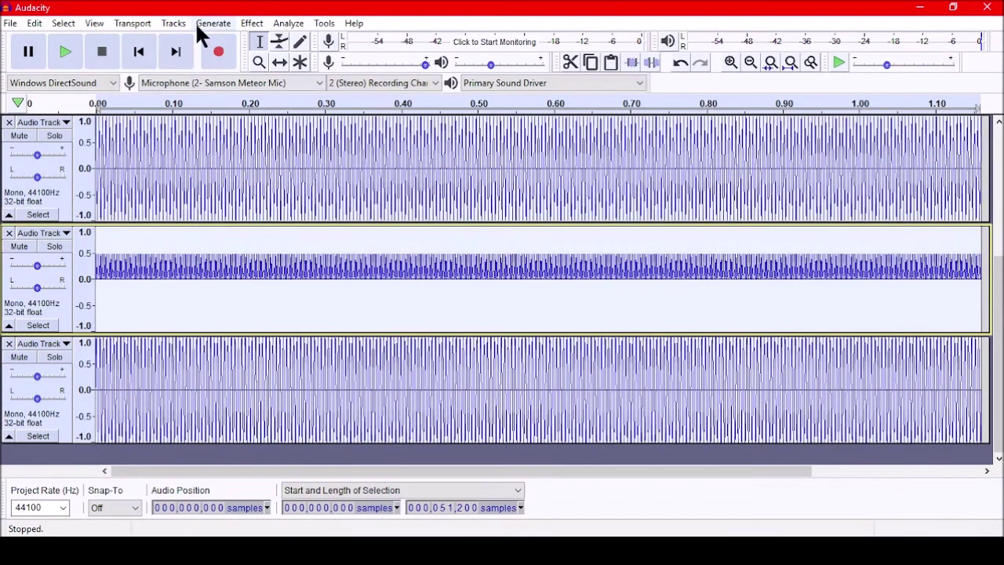
left_click(251, 24)
left_click(94, 67)
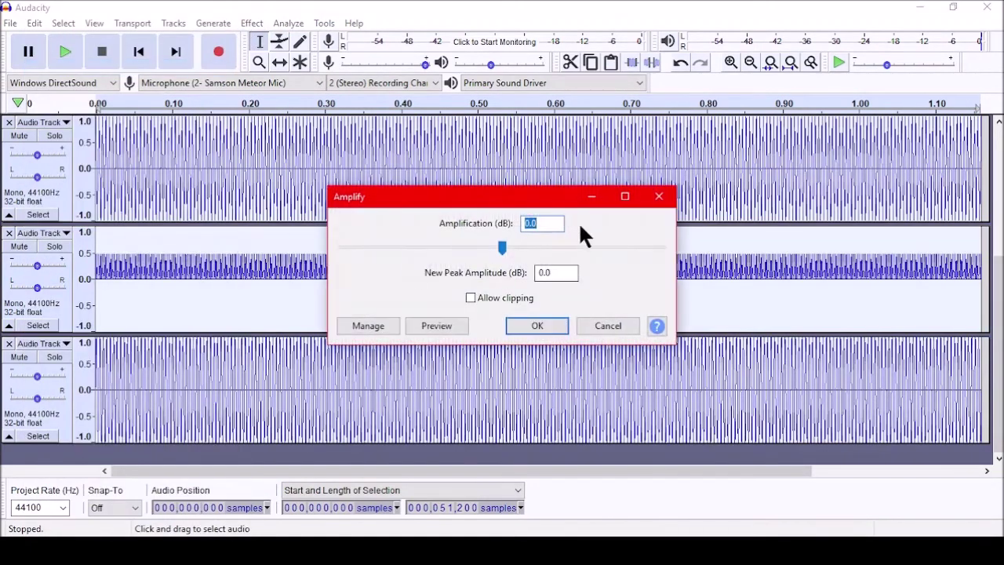
type("-6.02")
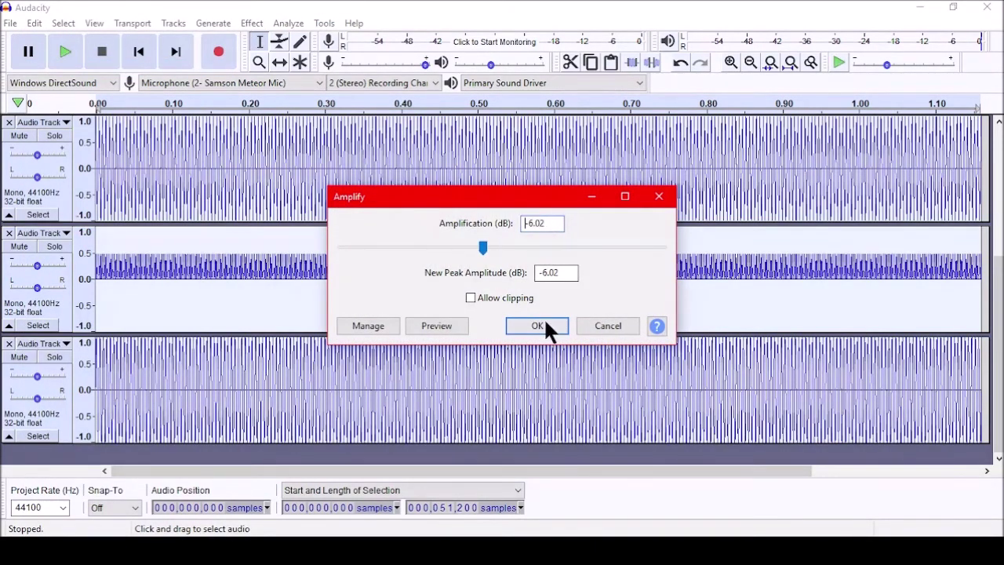
left_click(541, 324)
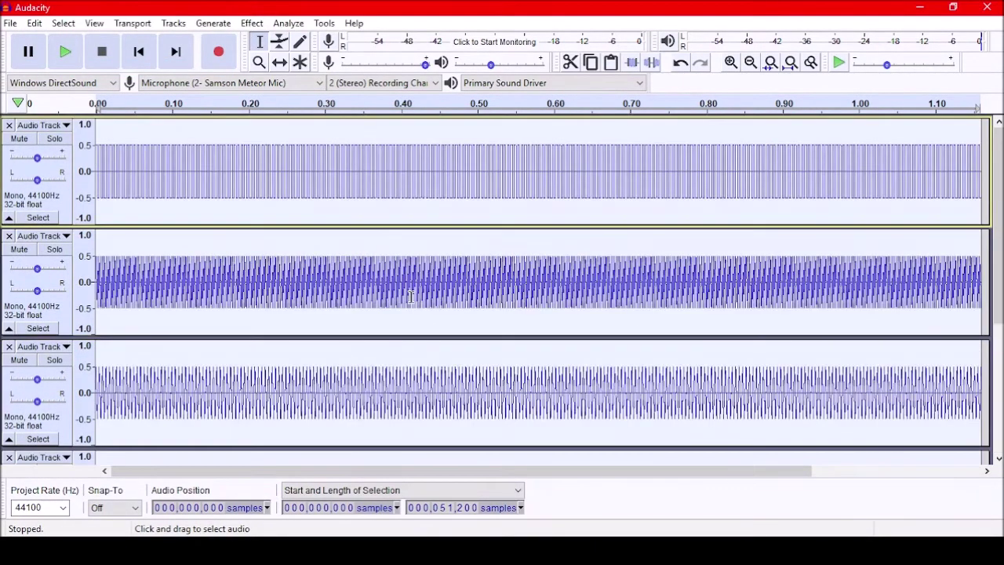
left_click(232, 177)
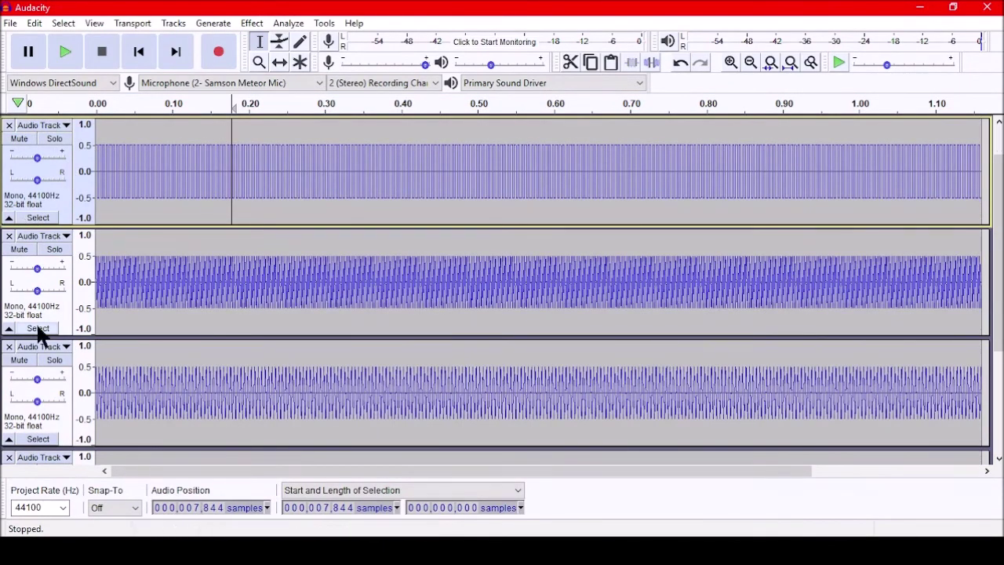
Step: Mute the lower three tracks, Quick-Play the remaining mix, then mute the top track
scroll(35, 341, "down", 3)
left_click(22, 358)
left_click(24, 247)
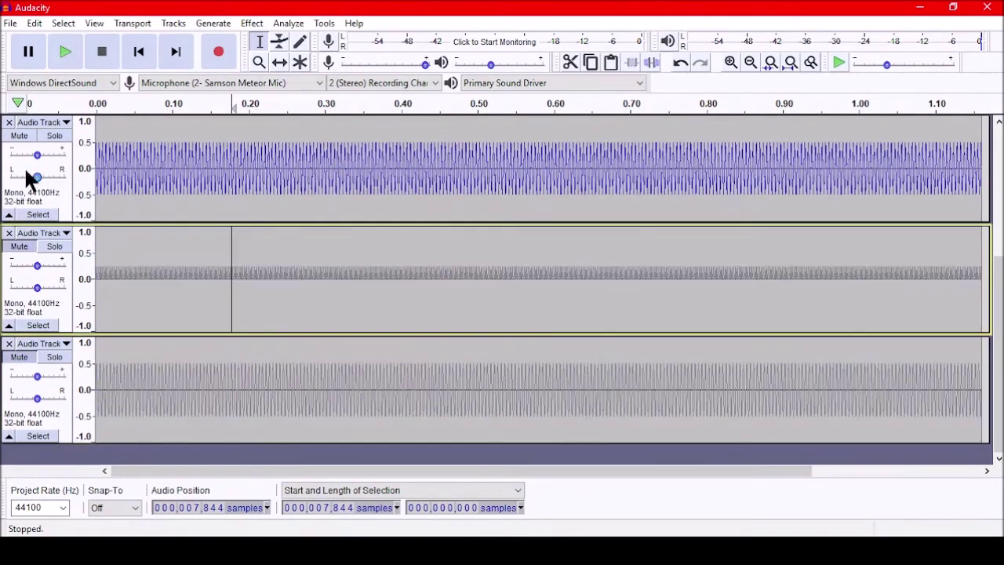
left_click(21, 136)
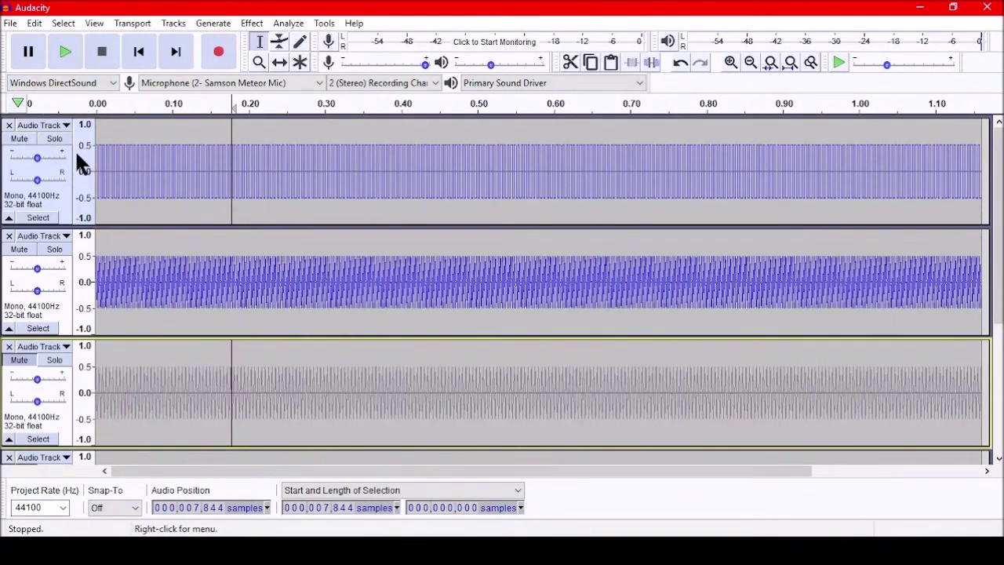
left_click(94, 103)
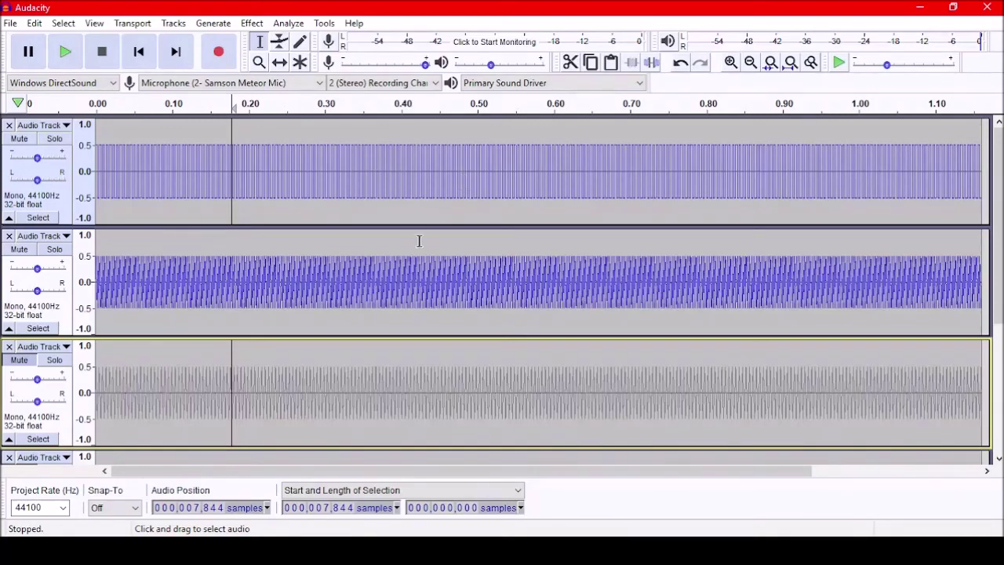
left_click(19, 138)
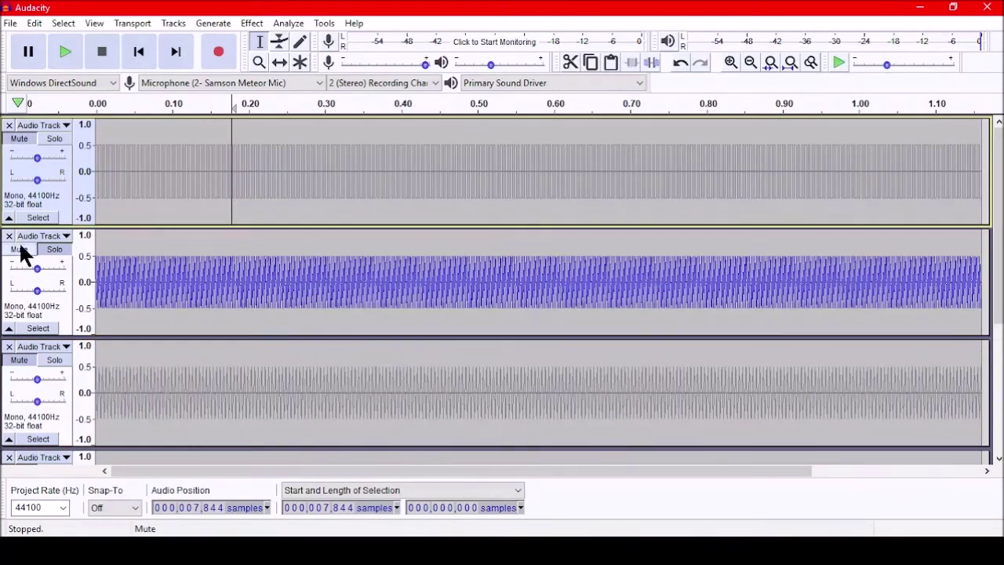
Step: Mute track 2, unmute tracks 3 and 4, and play then stop that pair
left_click(21, 249)
left_click(22, 361)
scroll(36, 320, "down", 2)
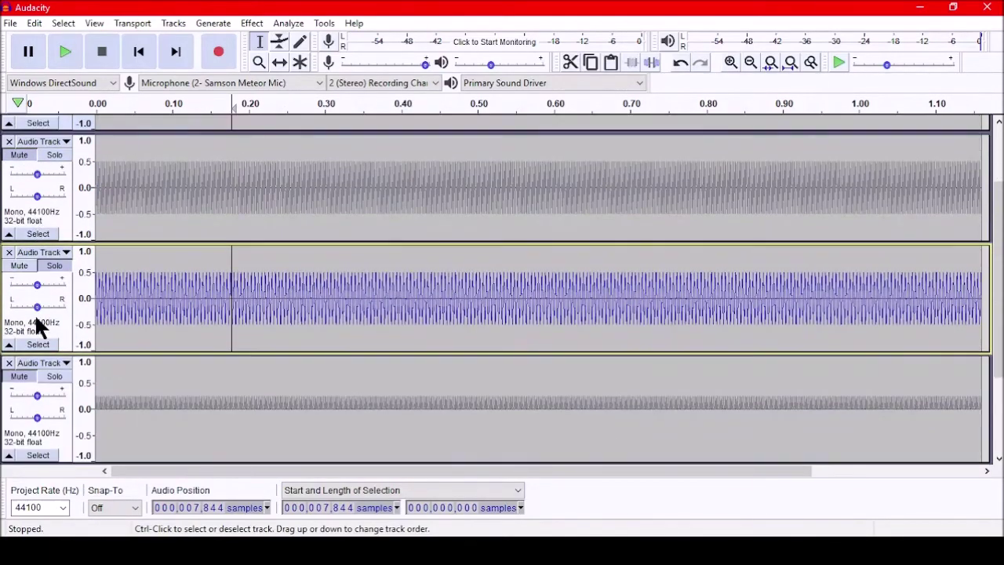
left_click(20, 383)
scroll(20, 387, "down", 1)
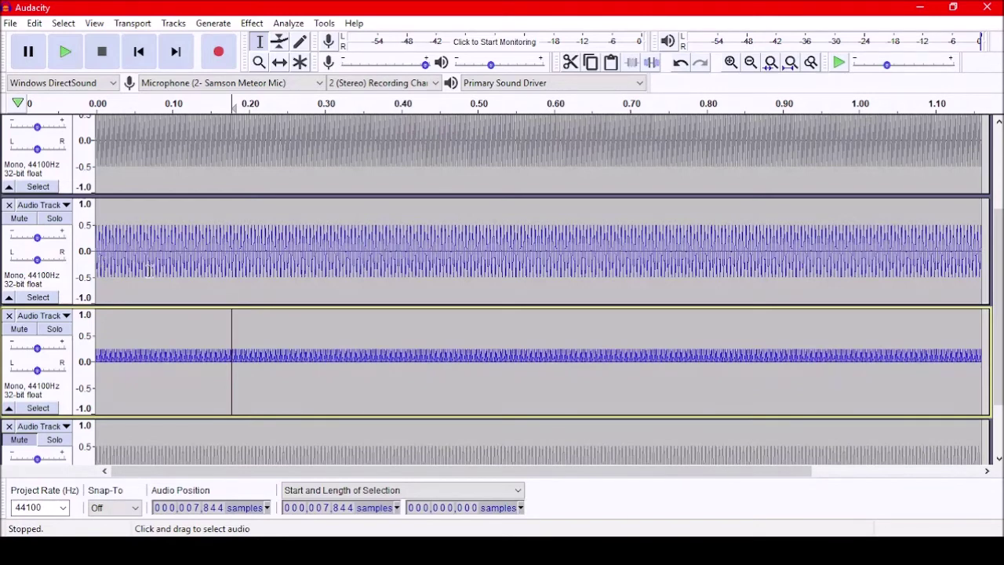
left_click(94, 103)
left_click(94, 103)
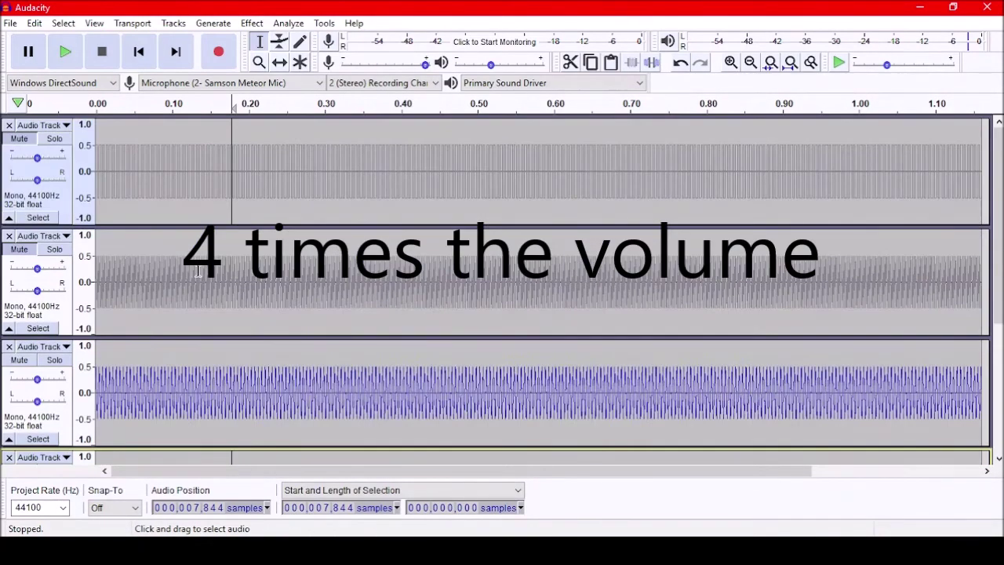
scroll(199, 271, "down", 5)
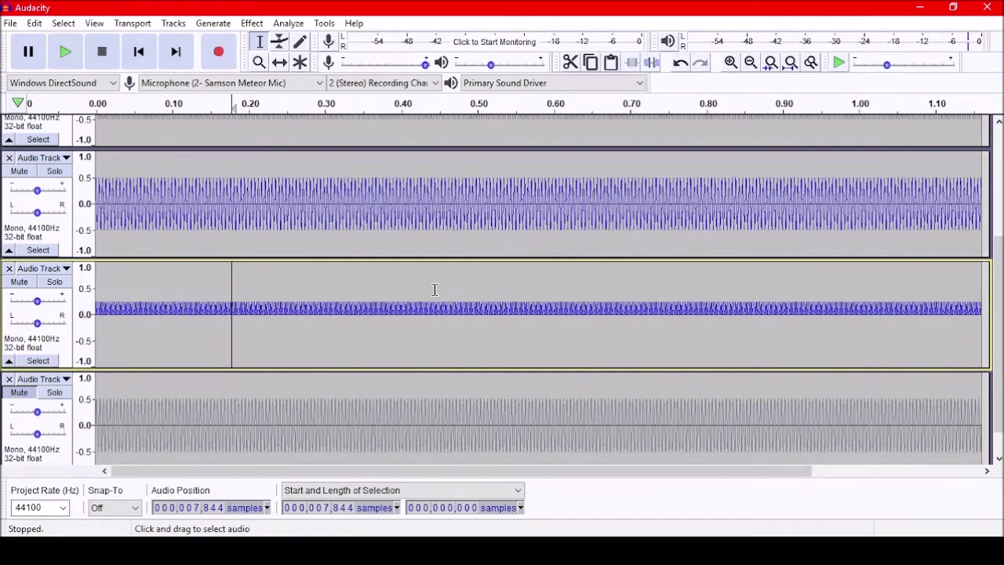
scroll(434, 289, "up", 5)
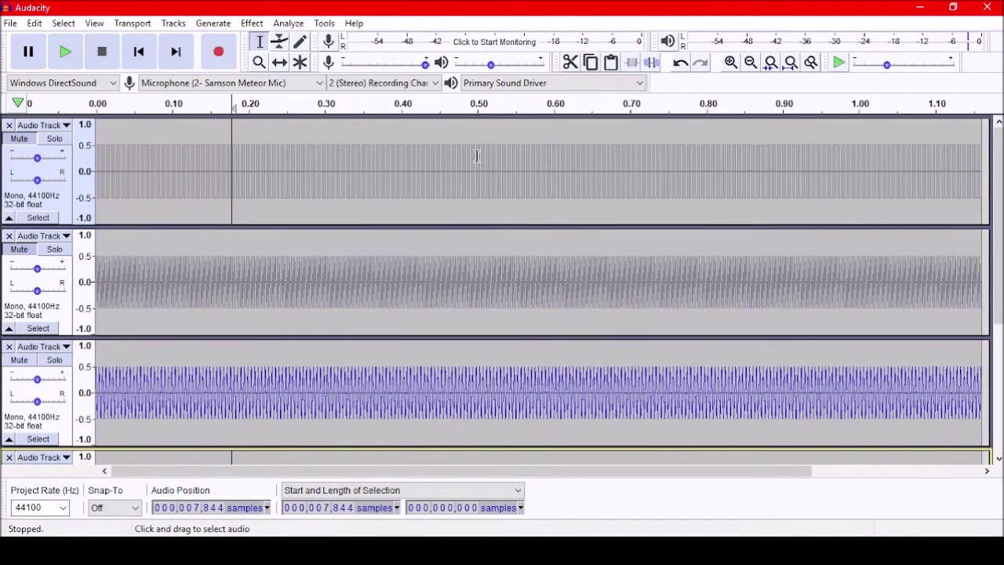
scroll(269, 292, "down", 5)
Step: Undo the -6.02 dB amplification, redoing once to restore the missing track
key("ctrl+z")
key("ctrl+z")
key("ctrl+z")
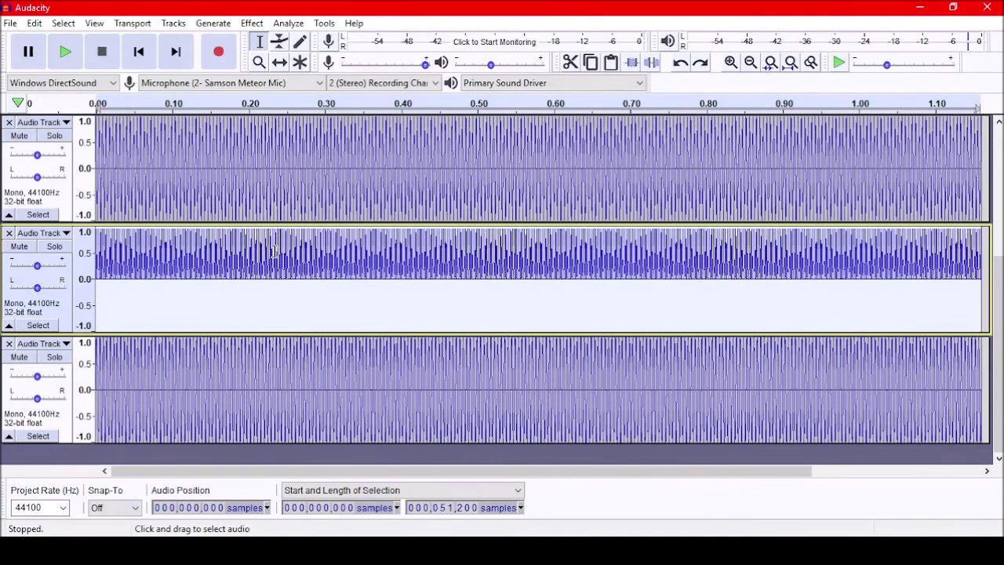
left_click(277, 239)
key("ctrl+y")
key("ctrl+y")
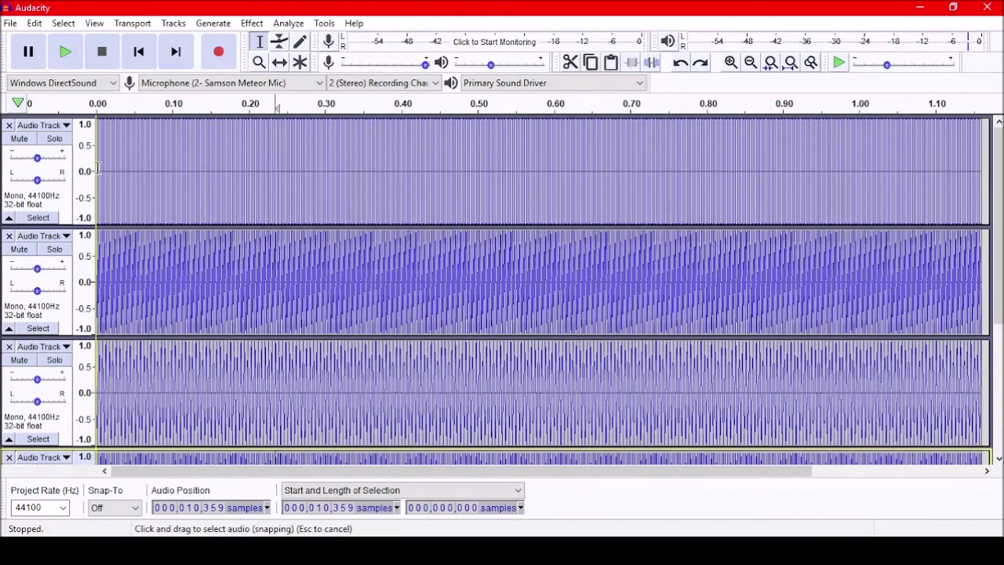
Step: Select the top track and unmute the second and third tracks
left_click(97, 168)
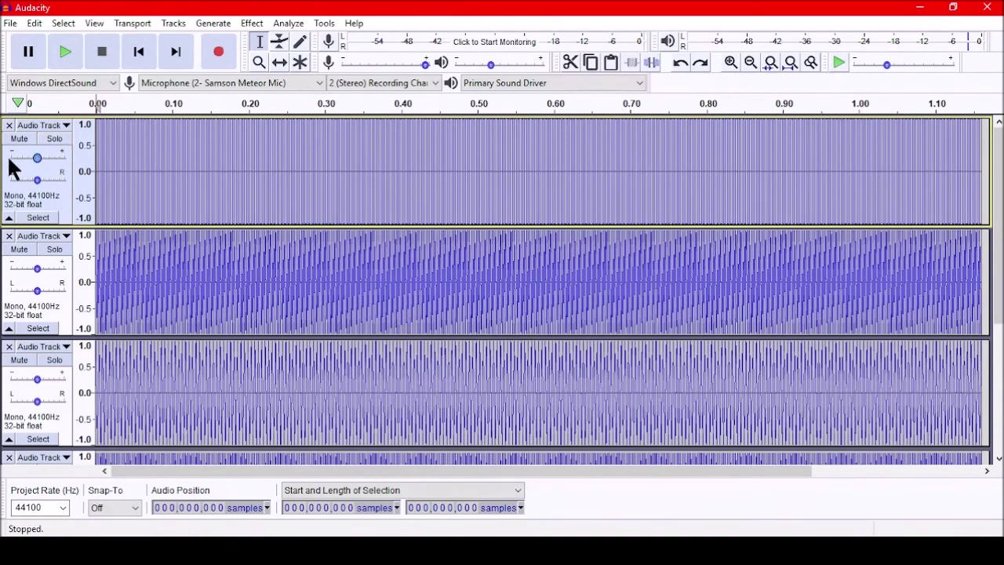
left_click(17, 314)
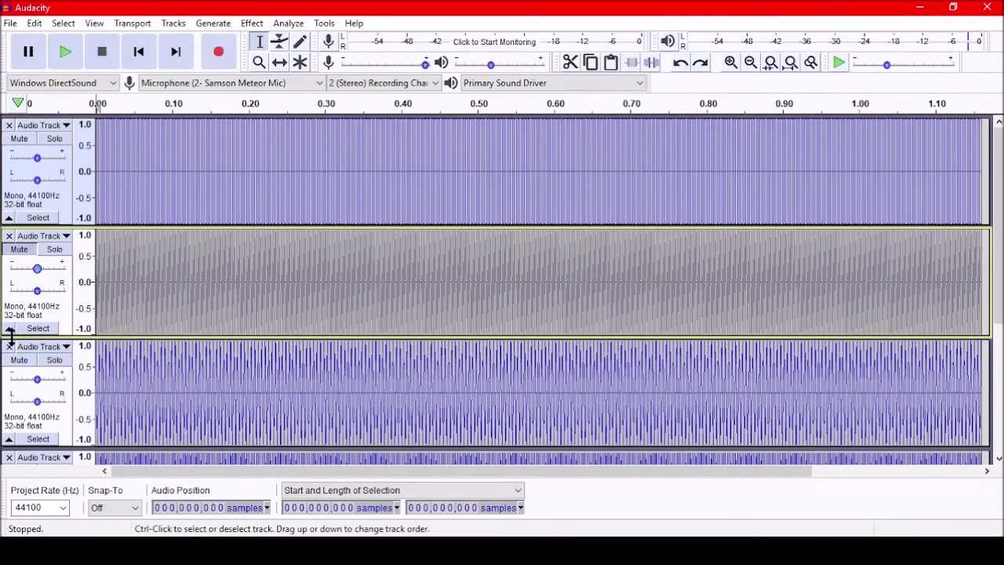
scroll(36, 330, "down", 2)
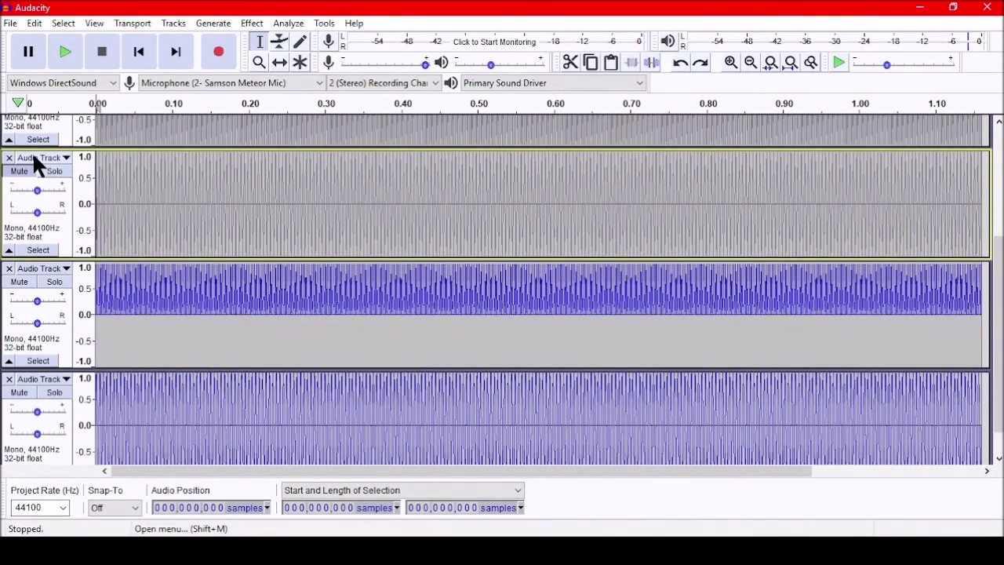
left_click(19, 171)
scroll(26, 235, "down", 1)
left_click(20, 251)
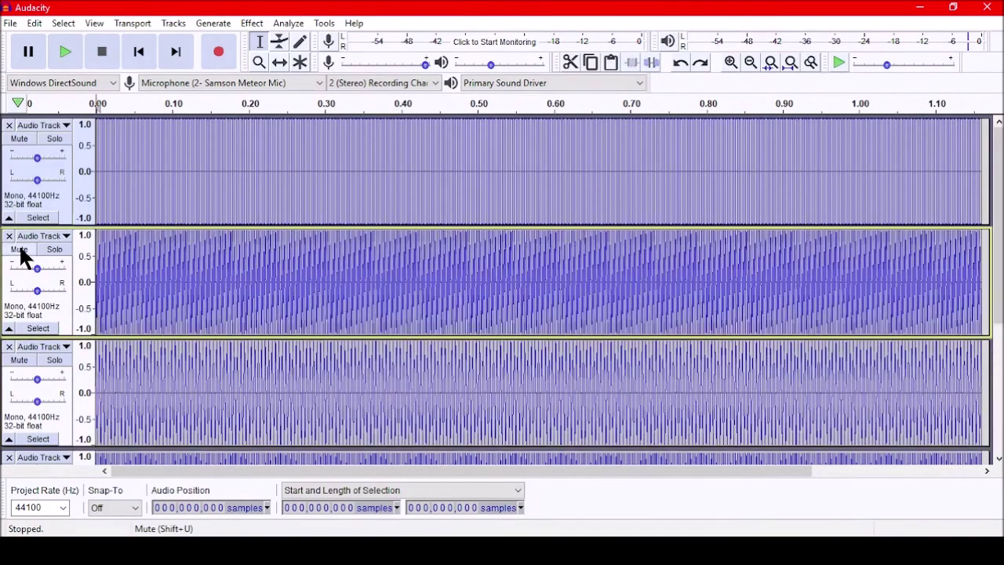
left_click(57, 140)
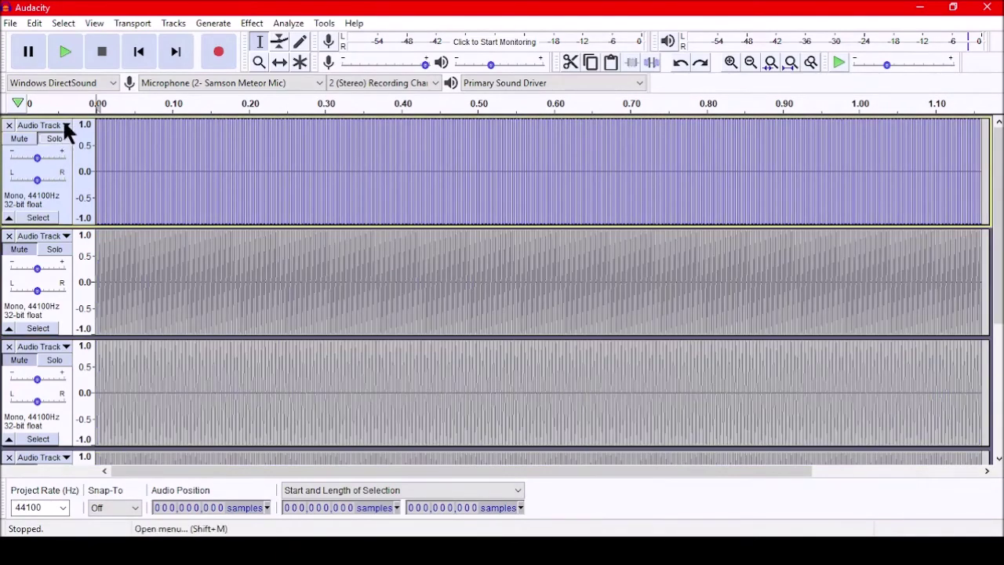
left_click(65, 49)
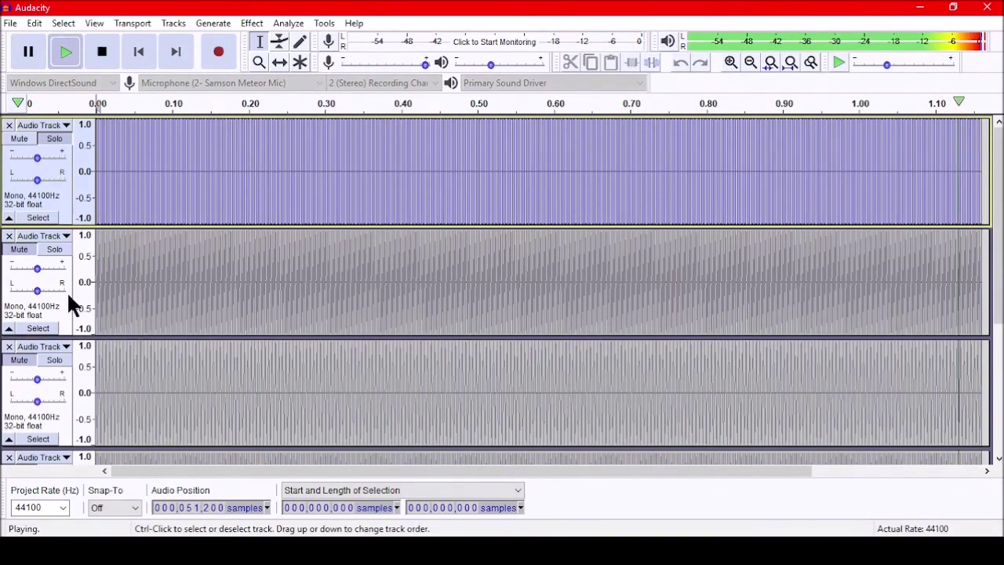
left_click(54, 359)
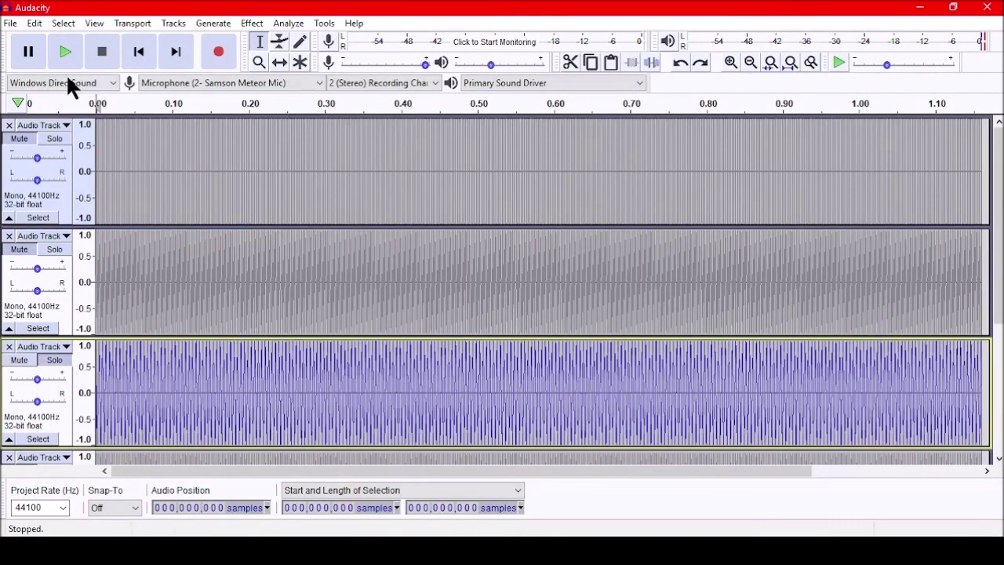
left_click(70, 47)
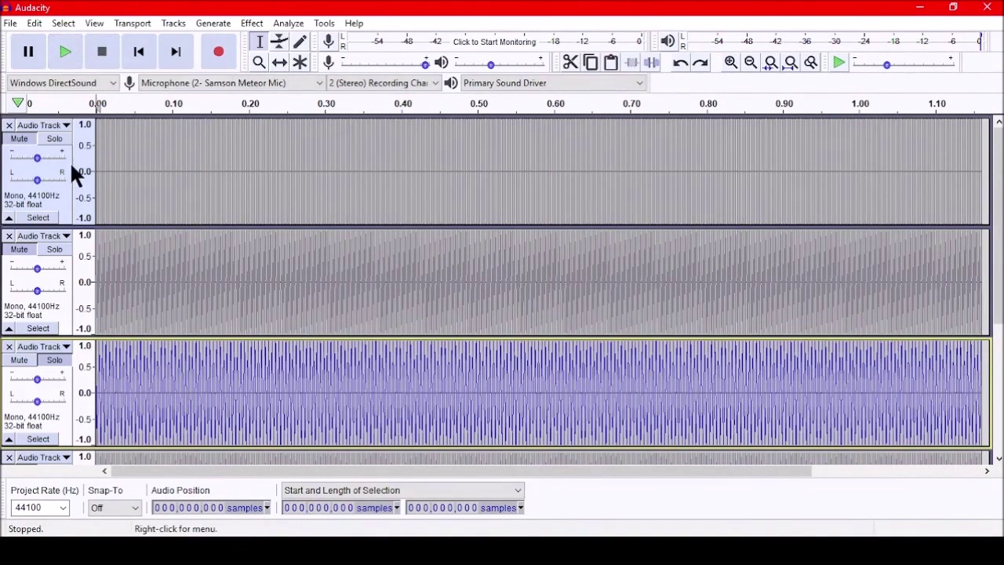
left_click(54, 249)
left_click(65, 52)
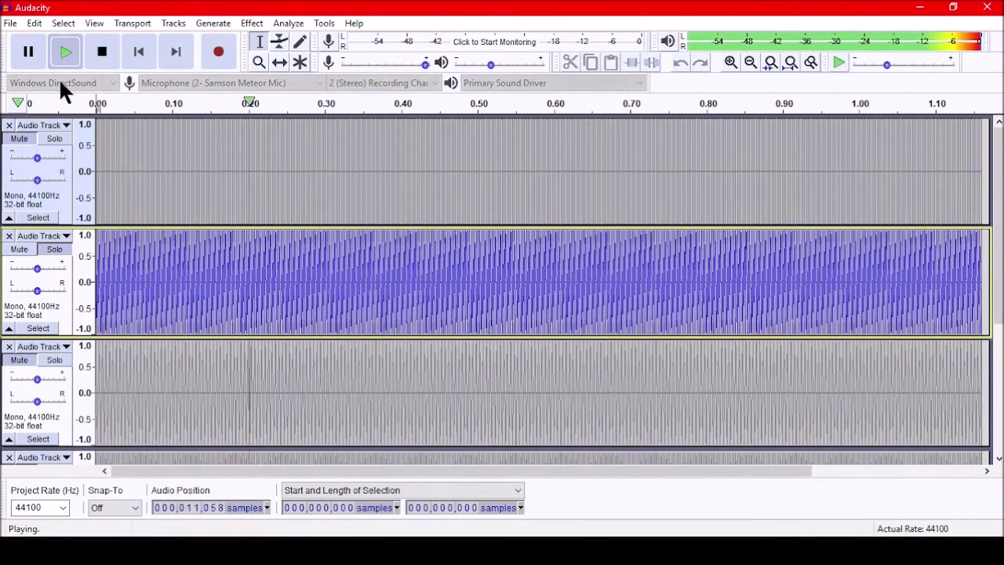
scroll(109, 213, "down", 3)
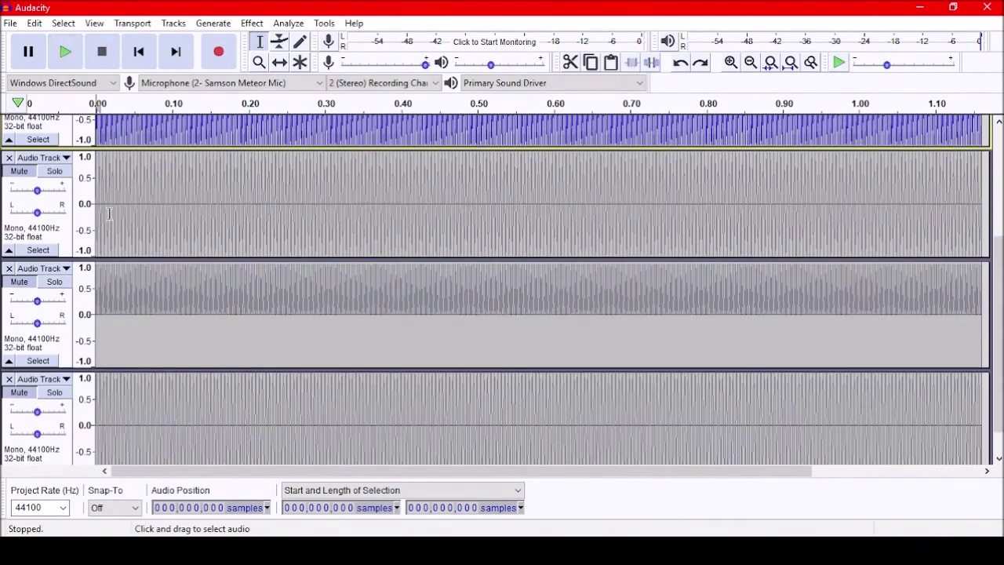
left_click(62, 282)
left_click(79, 49)
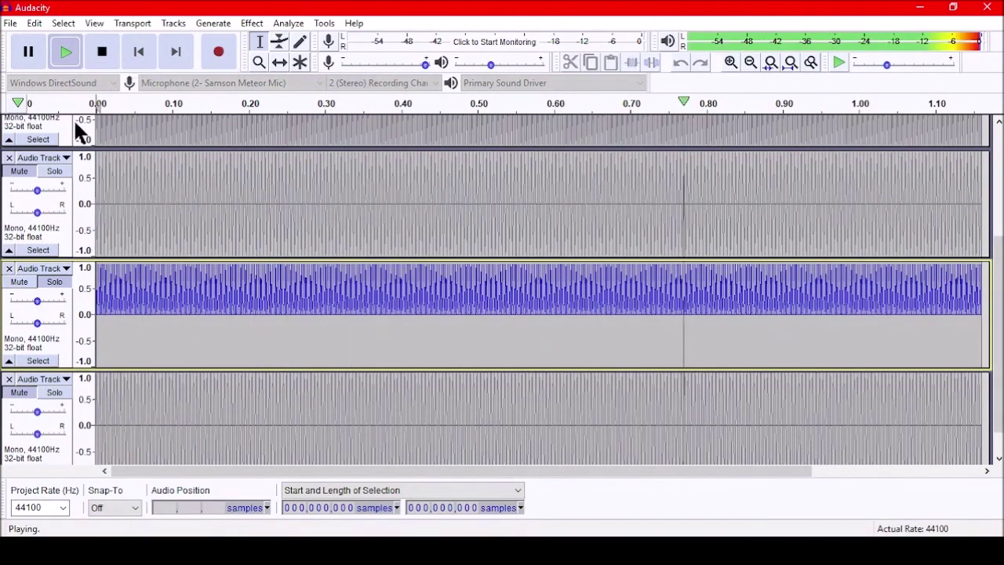
left_click(54, 283)
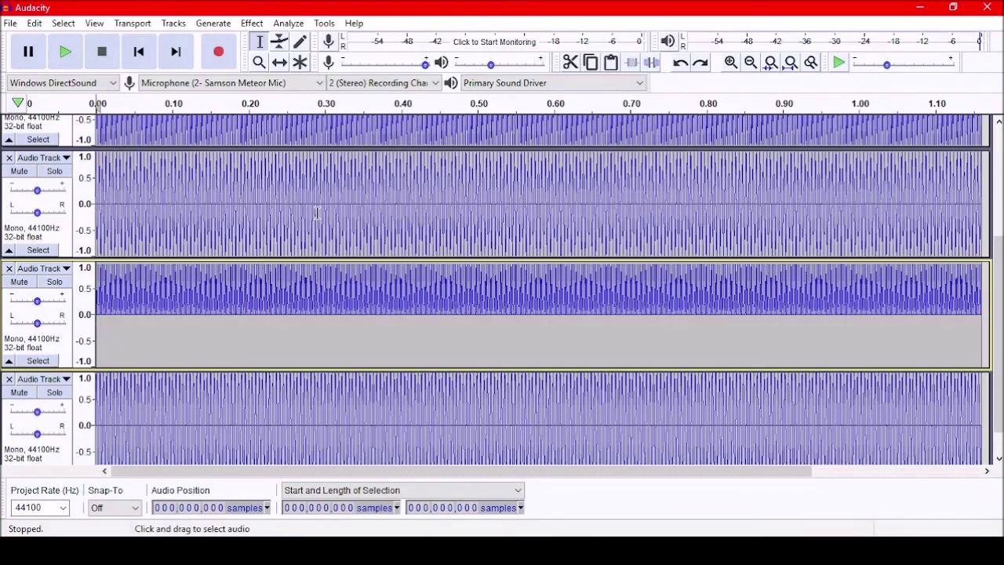
scroll(361, 251, "up", 3)
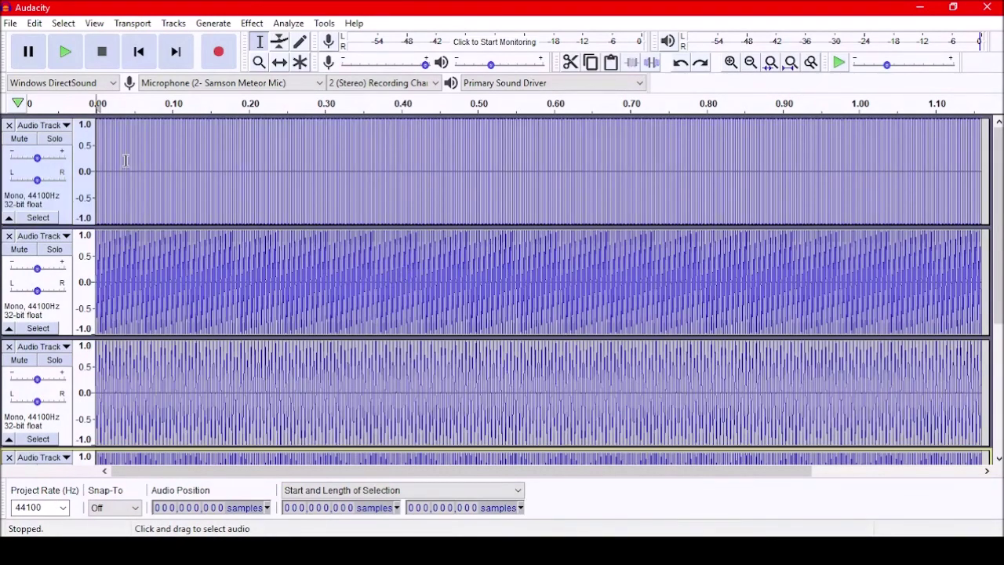